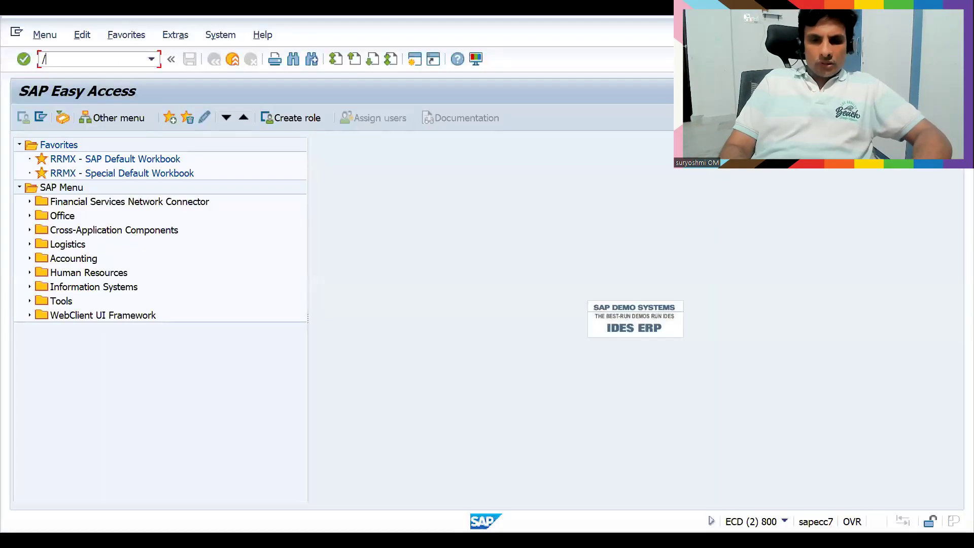
Enter the transaction code /nv/08 in the Easy Access command field
text(/nv/08)
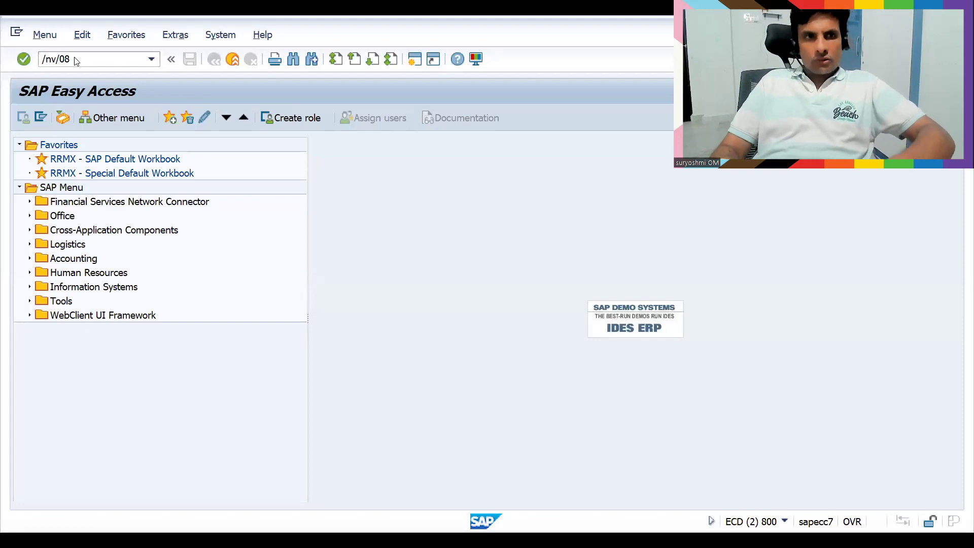
Run V/08 and position the procedures list at entries starting with zh
key(Return)
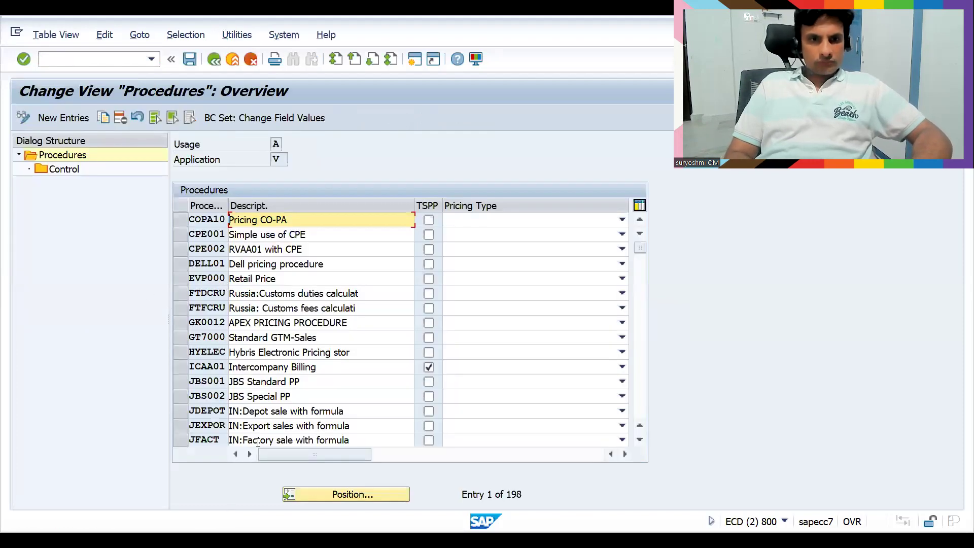
click(335, 499)
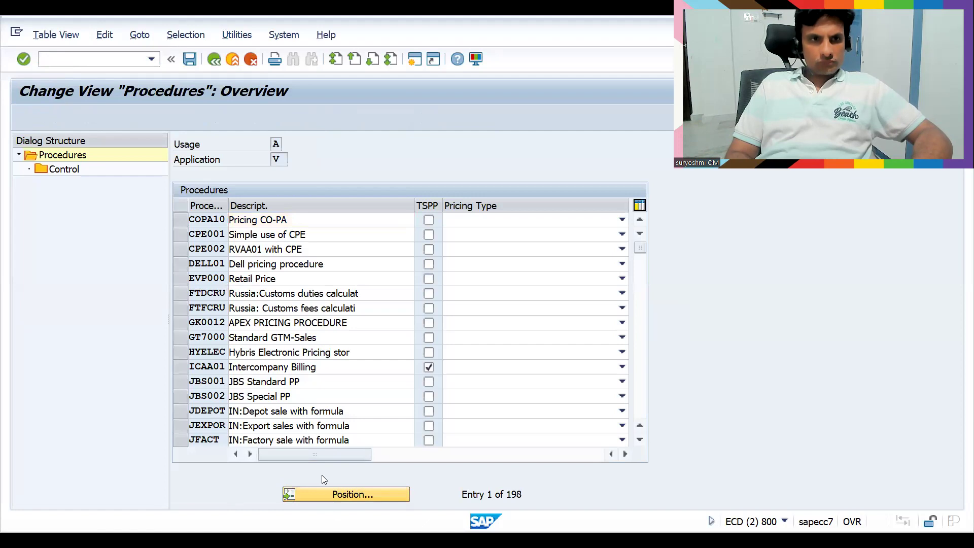
key(BackSpace)
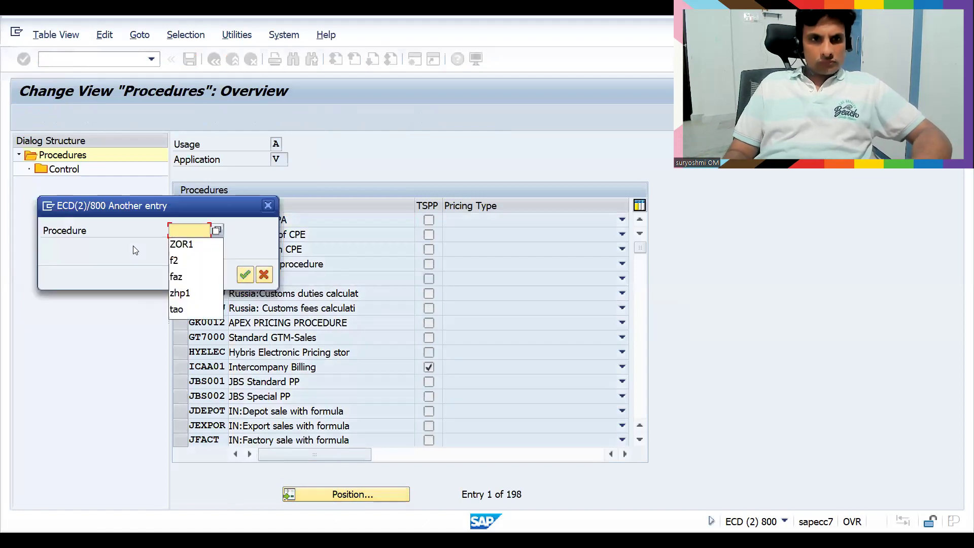
key(Down)
key(Down)
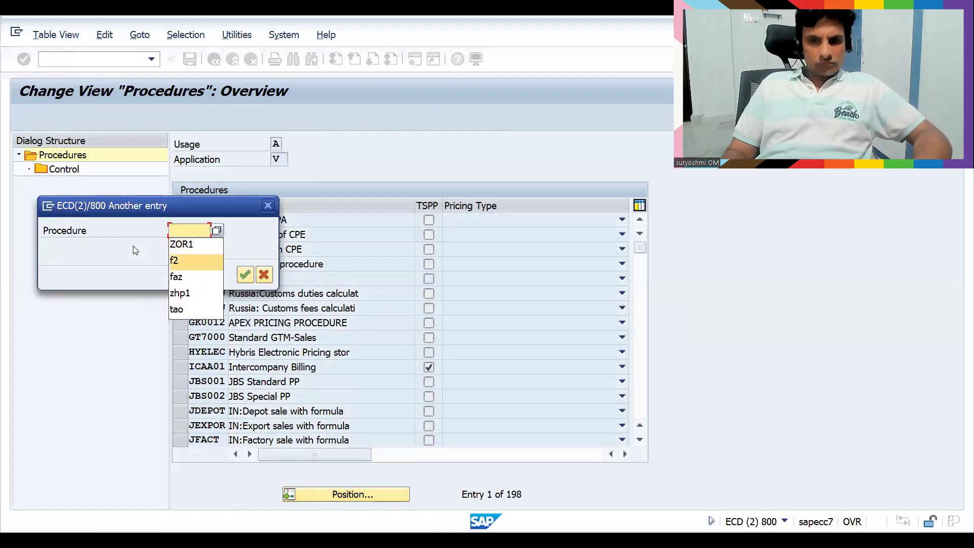
key(Up)
key(Up)
text(zh)
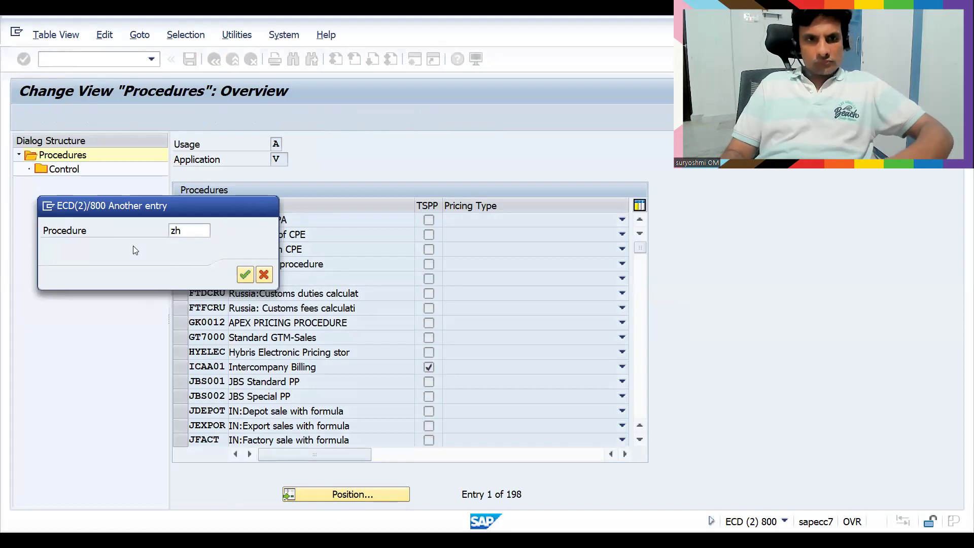
key(Return)
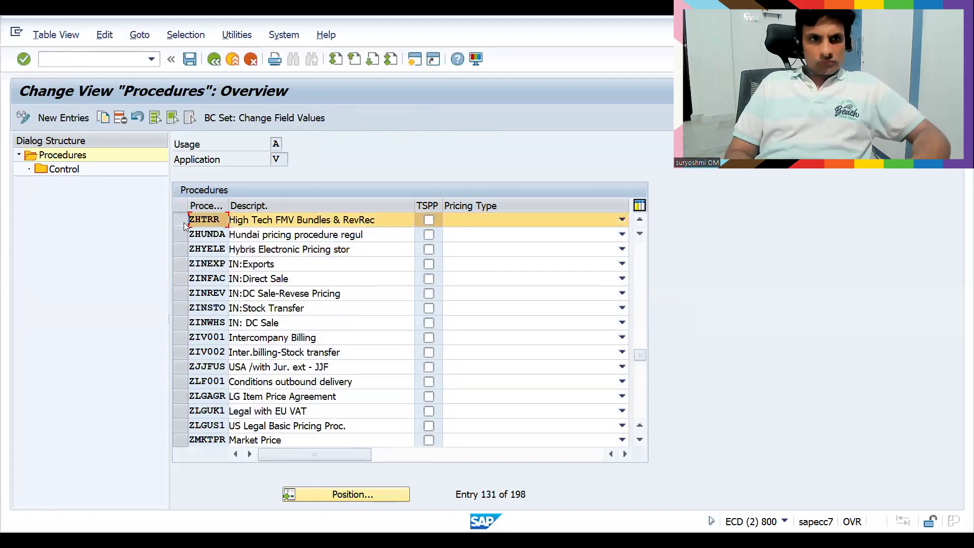
Check the control steps of ZHTRR, then return and select the ZHUNDA procedure
double_click(64, 169)
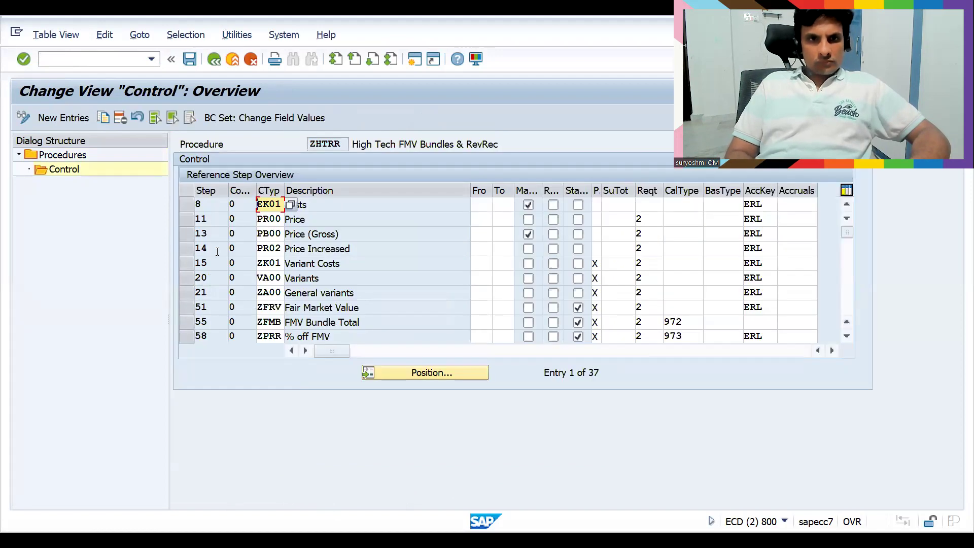
click(216, 63)
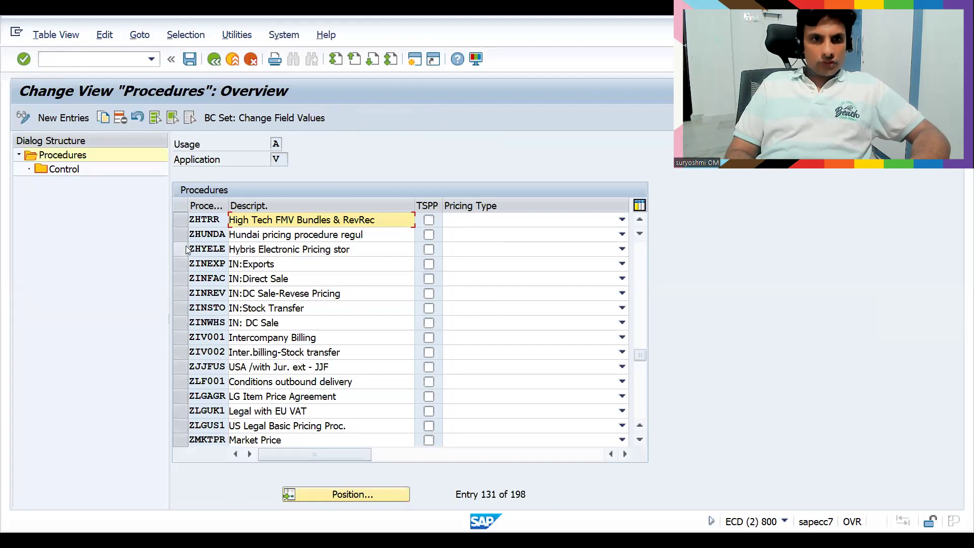
click(183, 236)
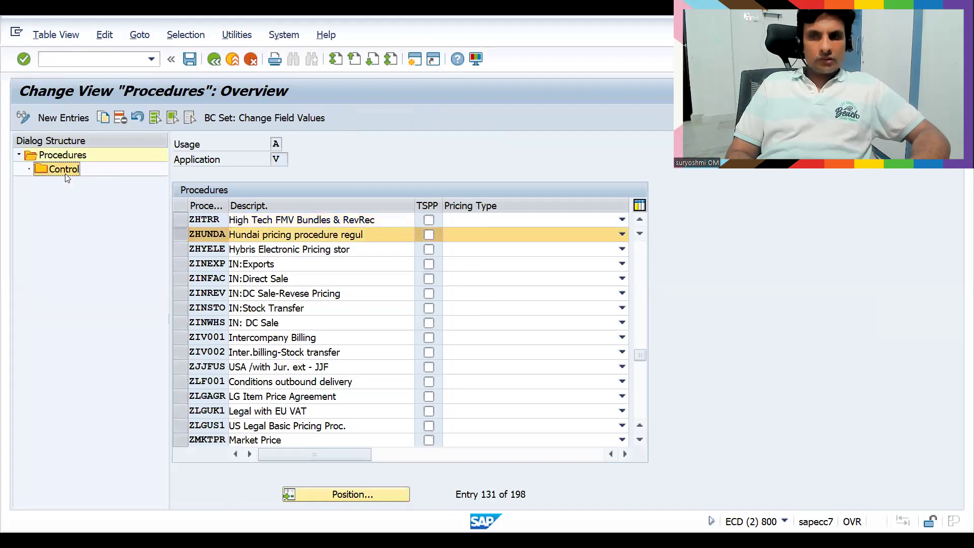
Delete down-payment steps 550, 600 and 610 from ZHUNDA, save, then launch VA01
double_click(65, 175)
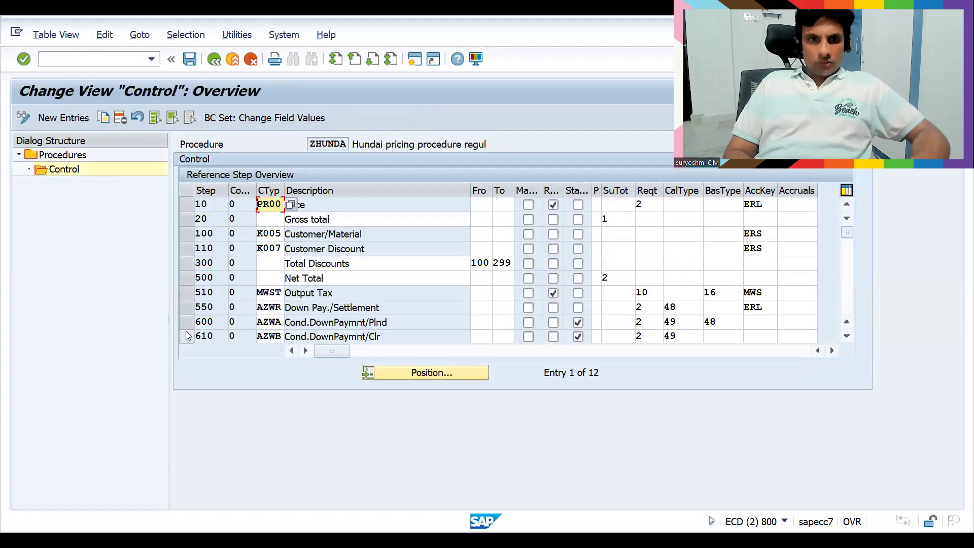
click(187, 336)
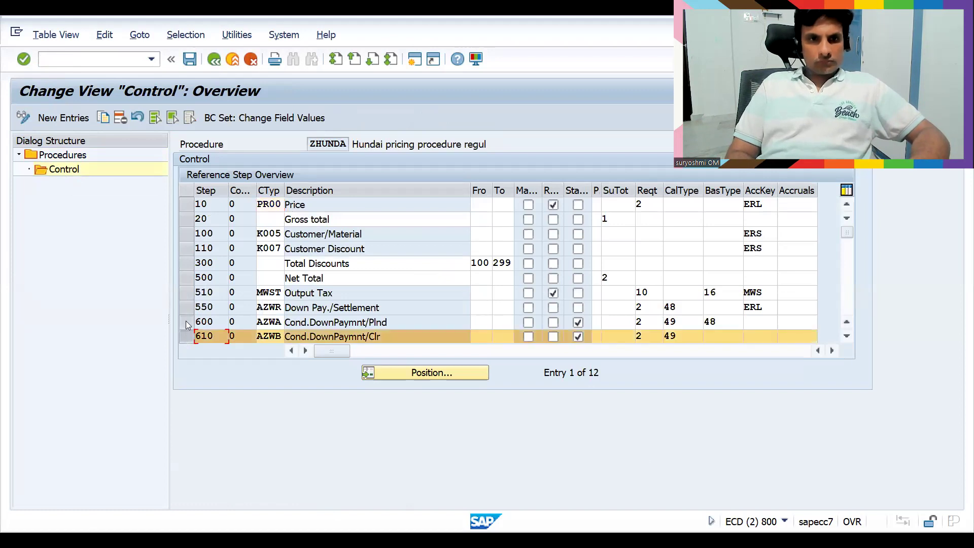
click(187, 321)
click(187, 308)
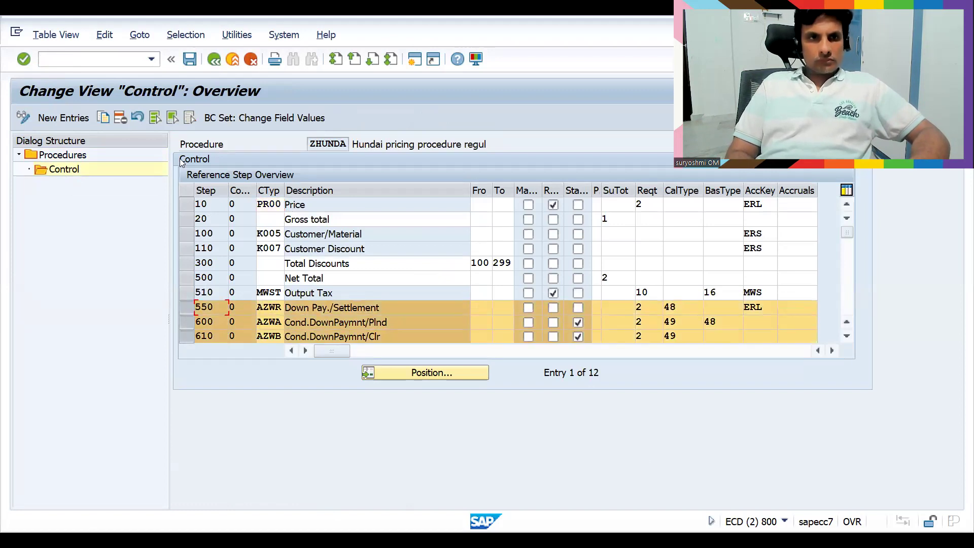
click(121, 118)
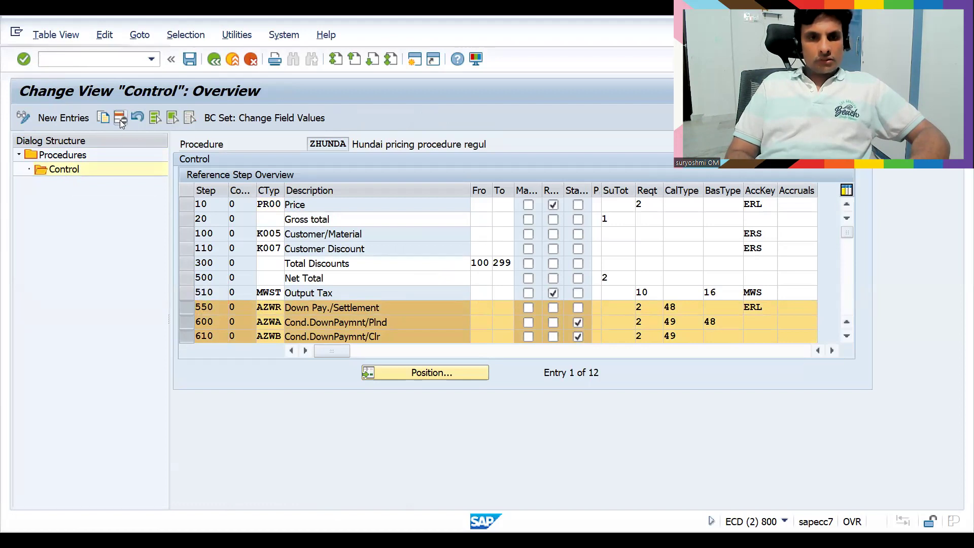
click(189, 60)
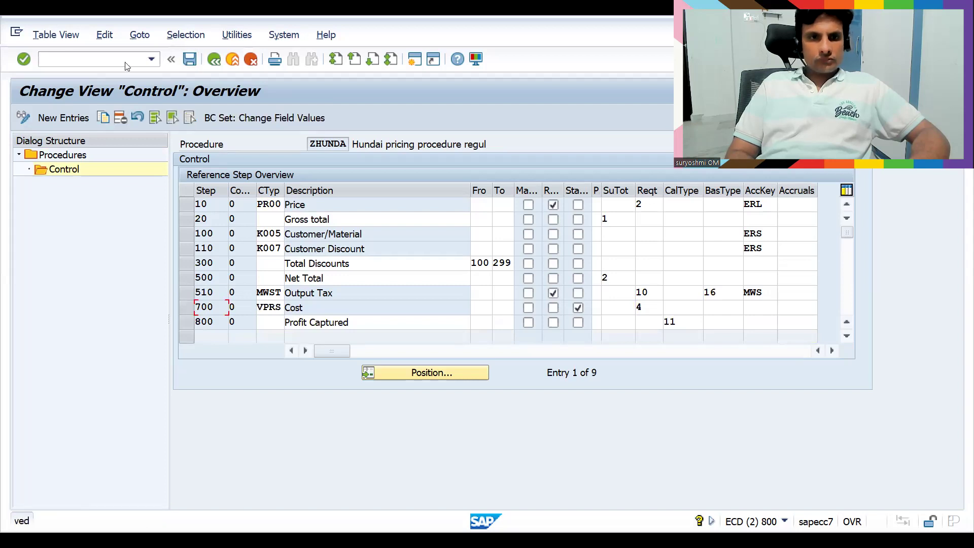
text(/nva01)
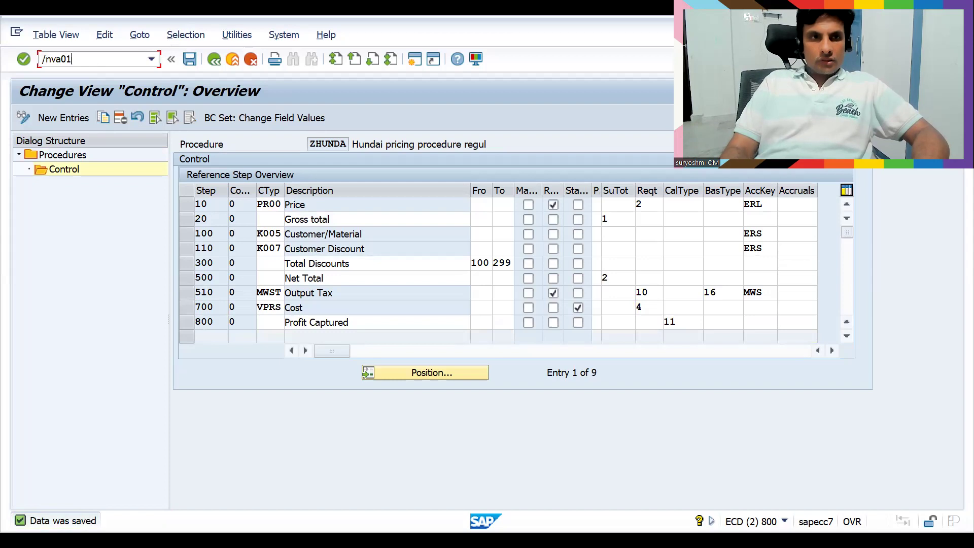
key(Return)
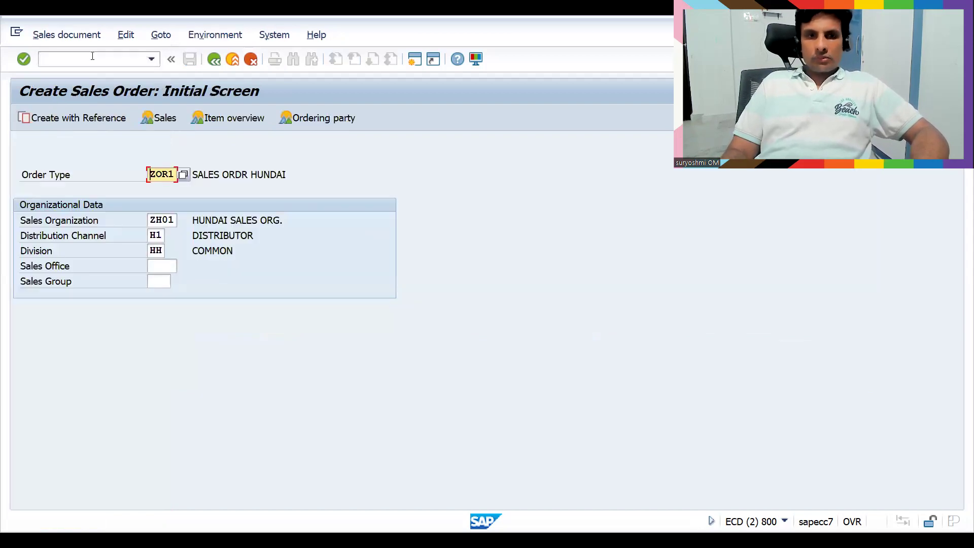
Start a ZOR1 sales order for the customer's sold-to party number
key(Return)
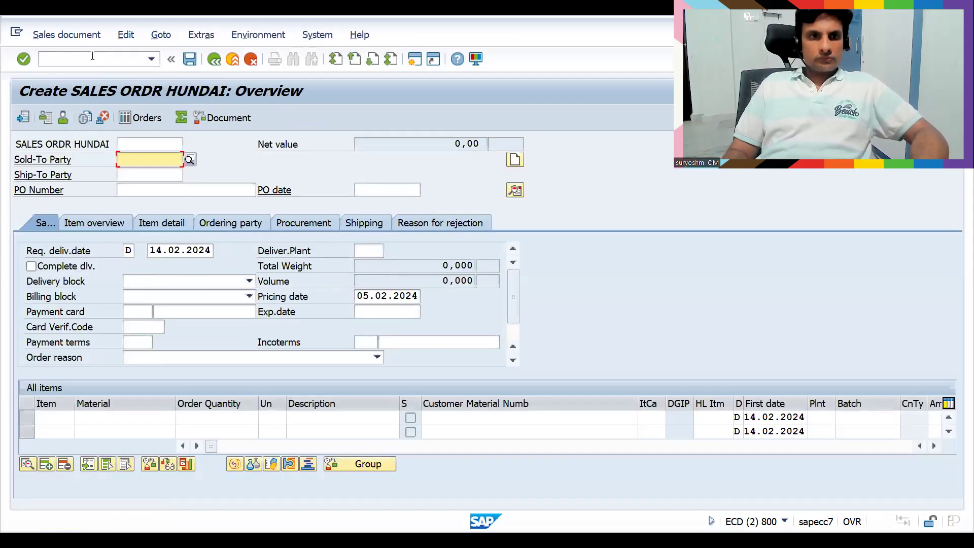
text(3000000001)
key(Return)
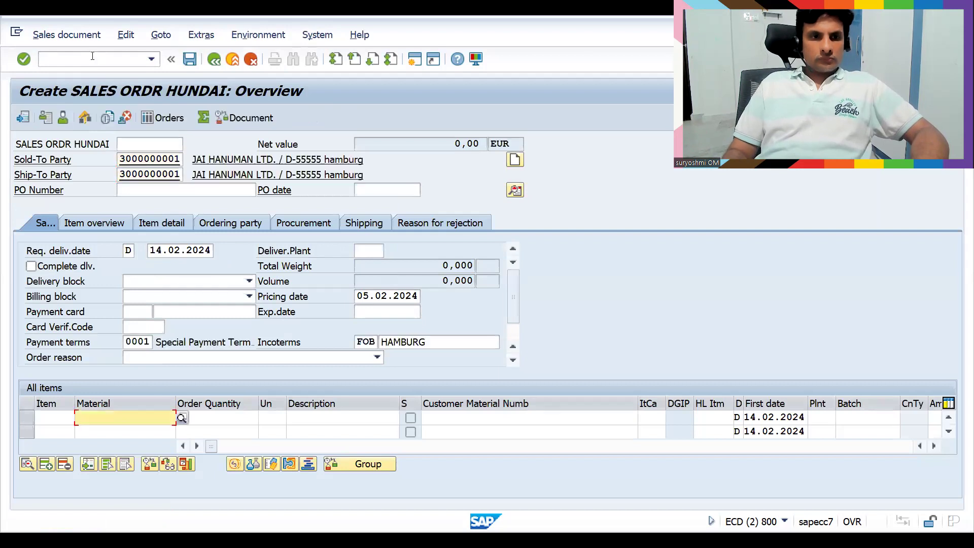
Add material 50065771 with quantity 10 and view item 10's pricing conditions
key(Down)
key(Down)
key(Down)
key(Return)
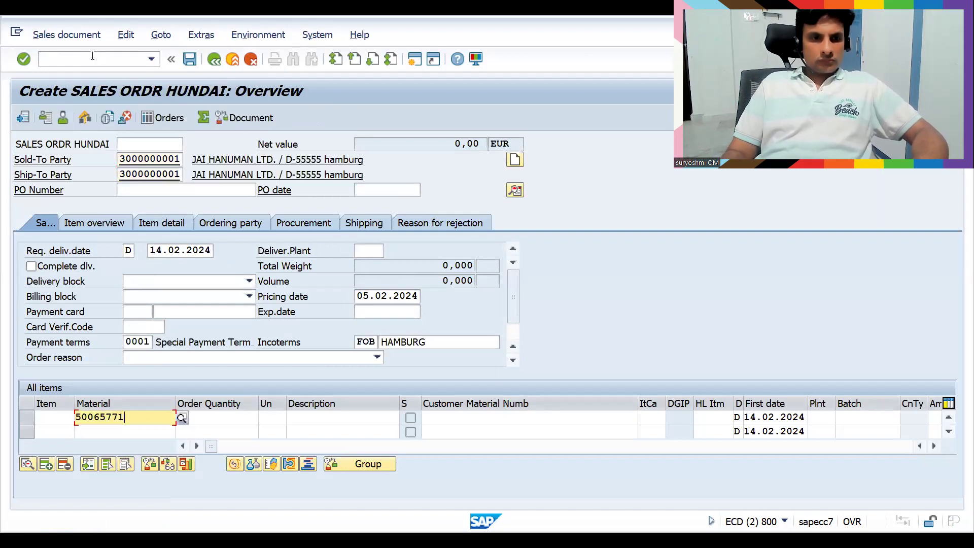
key(Tab)
text(10)
key(Return)
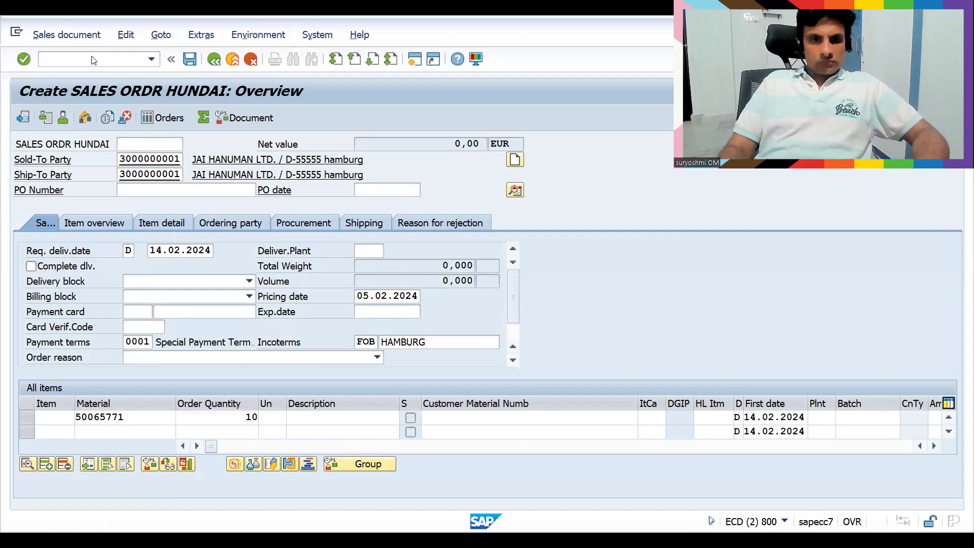
double_click(351, 417)
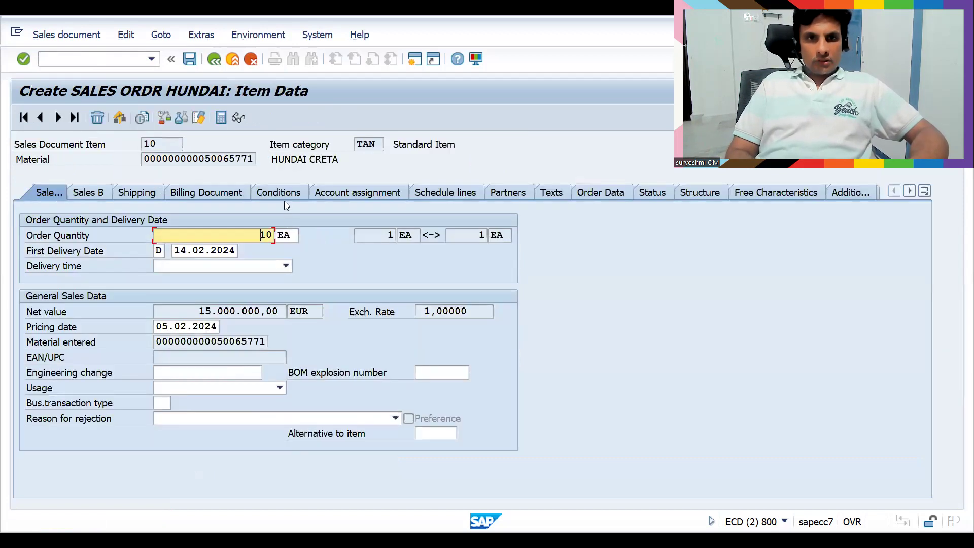
click(278, 198)
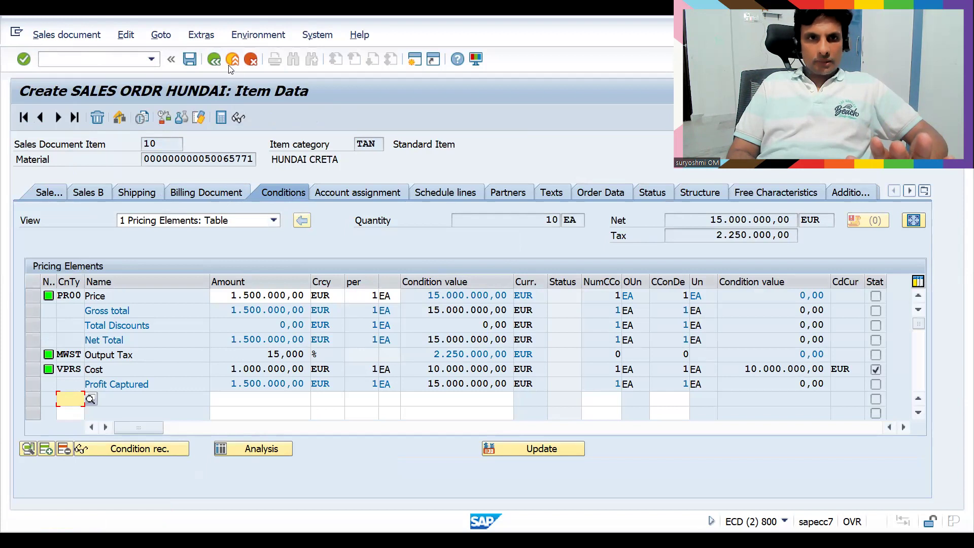
Return to the order overview and save the new HUNDAI CRETA sales order
click(214, 65)
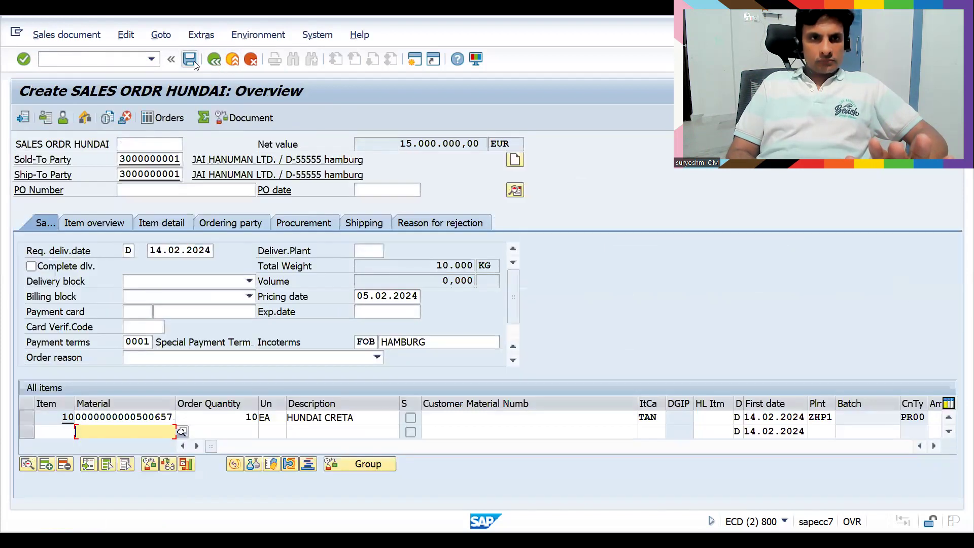
click(194, 61)
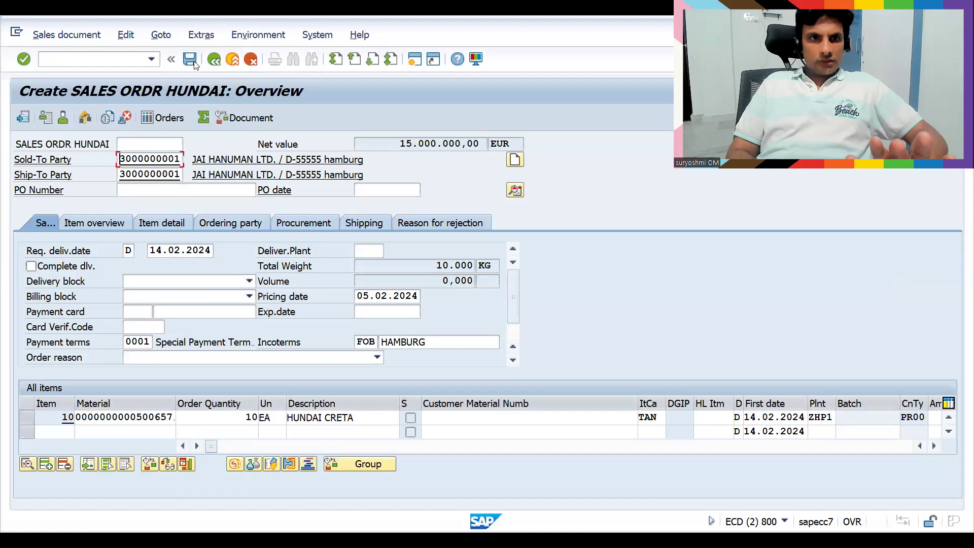
click(108, 61)
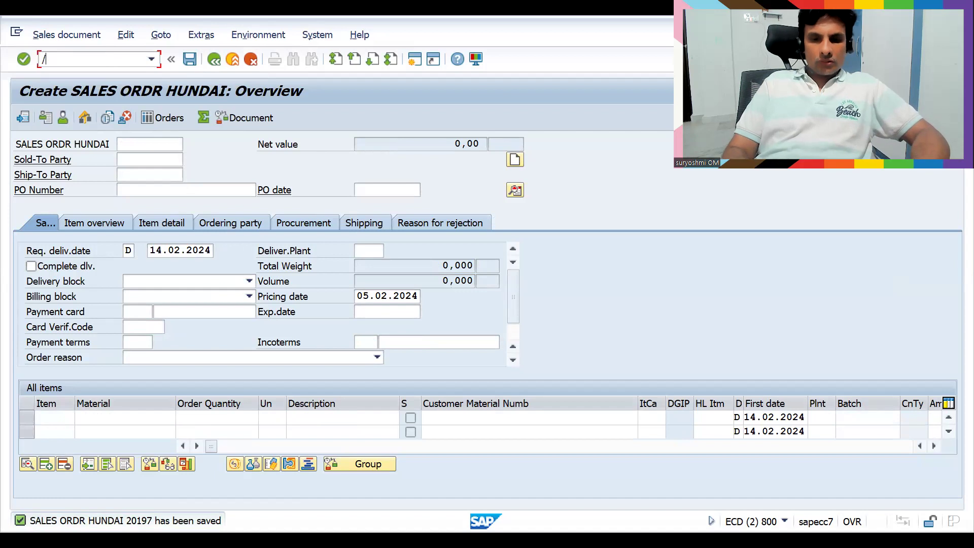
Open Change Sales Order (VA02) showing the newly saved order's number
text(/nva-0)
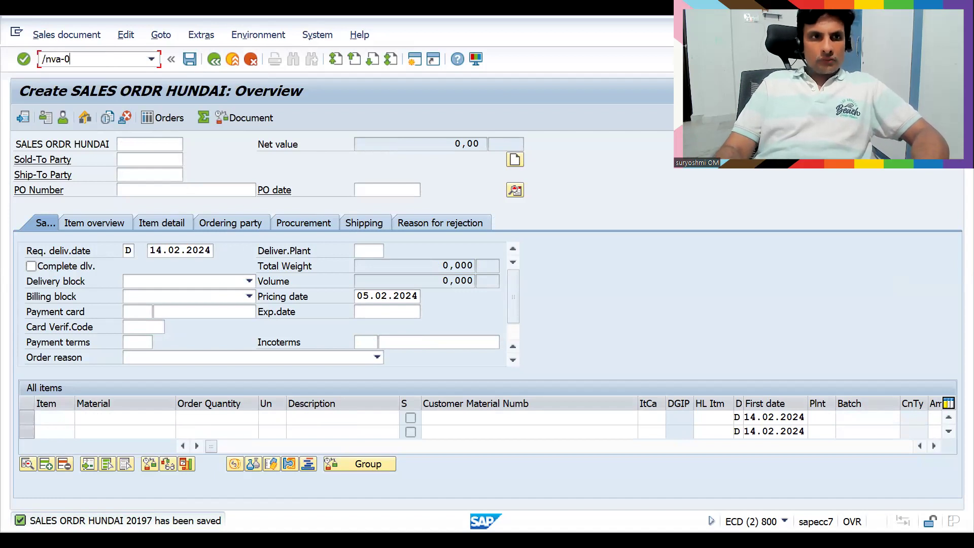
key(BackSpace)
key(BackSpace)
key(Return)
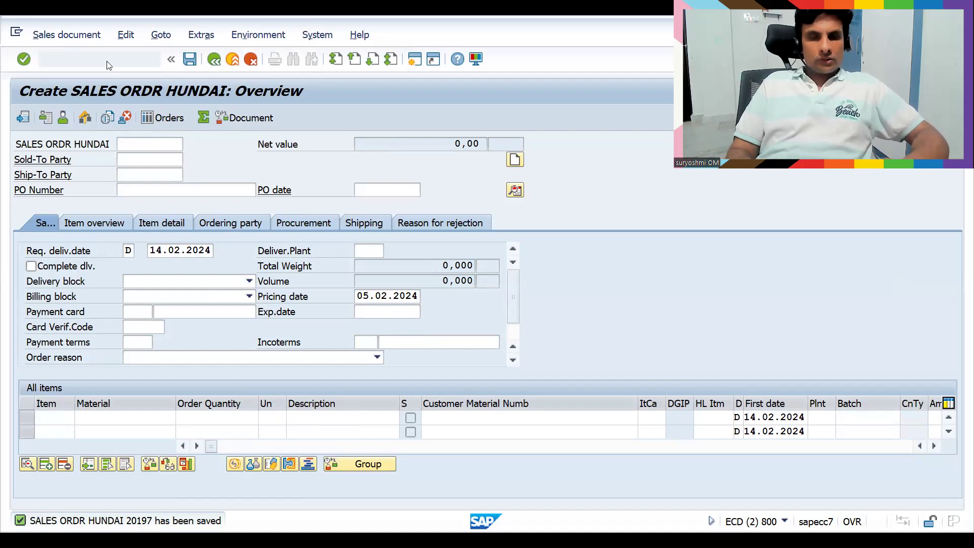
drag(221, 177, 116, 167)
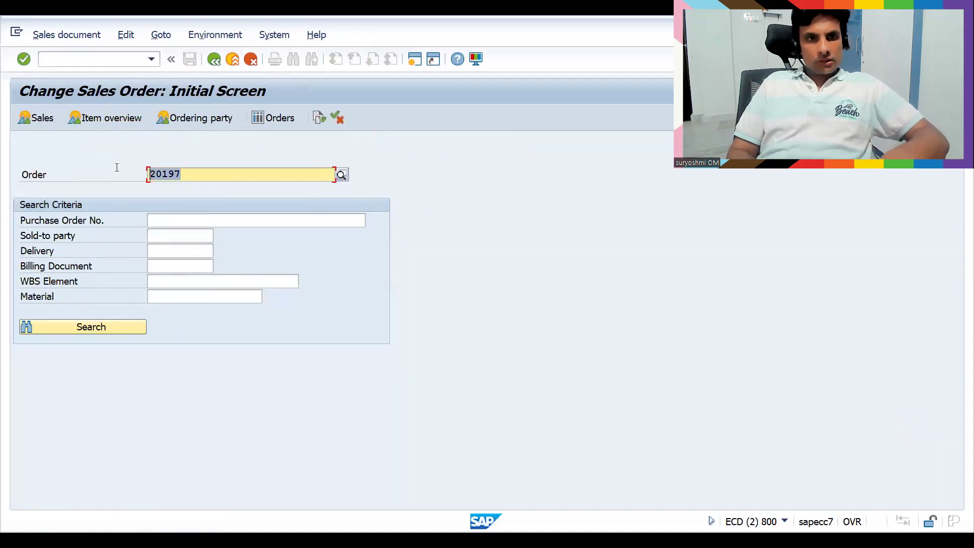
key(Left)
click(84, 59)
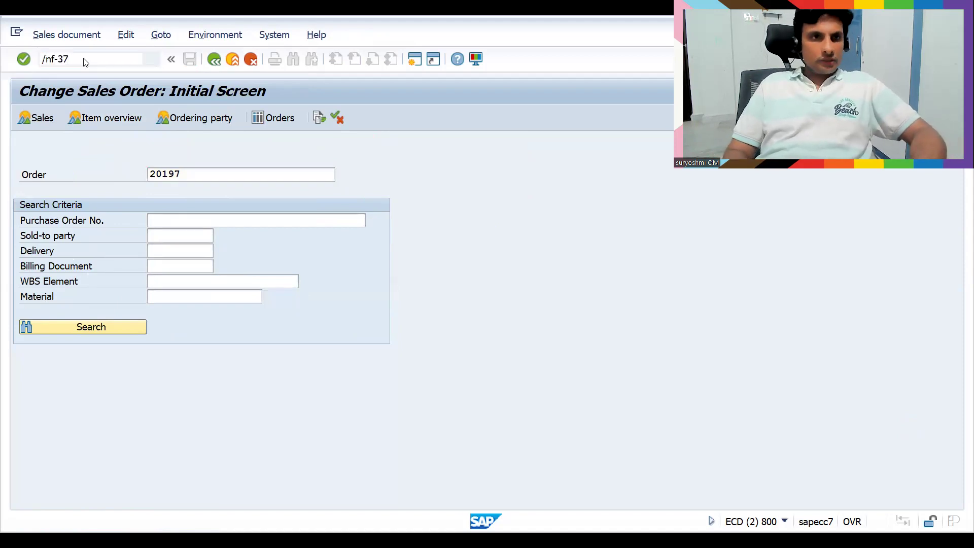
Fill the F-37 header with document date 05.02.2024, the sales order as reference, and the customer
key(Return)
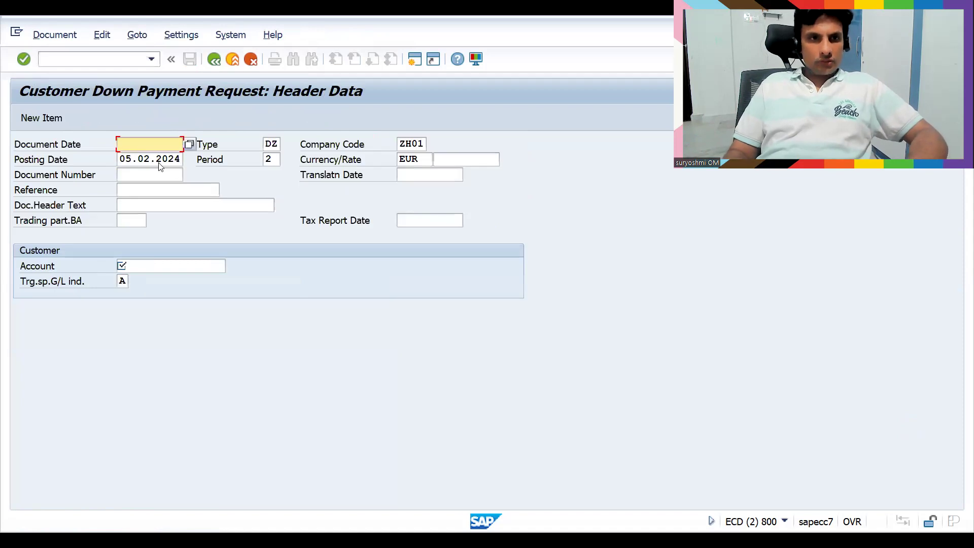
text(0)
click(160, 162)
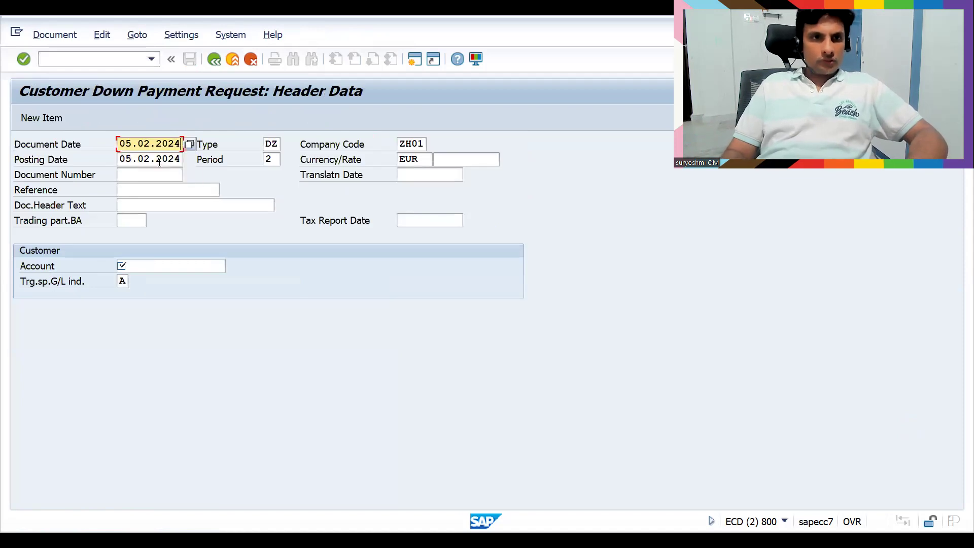
click(152, 190)
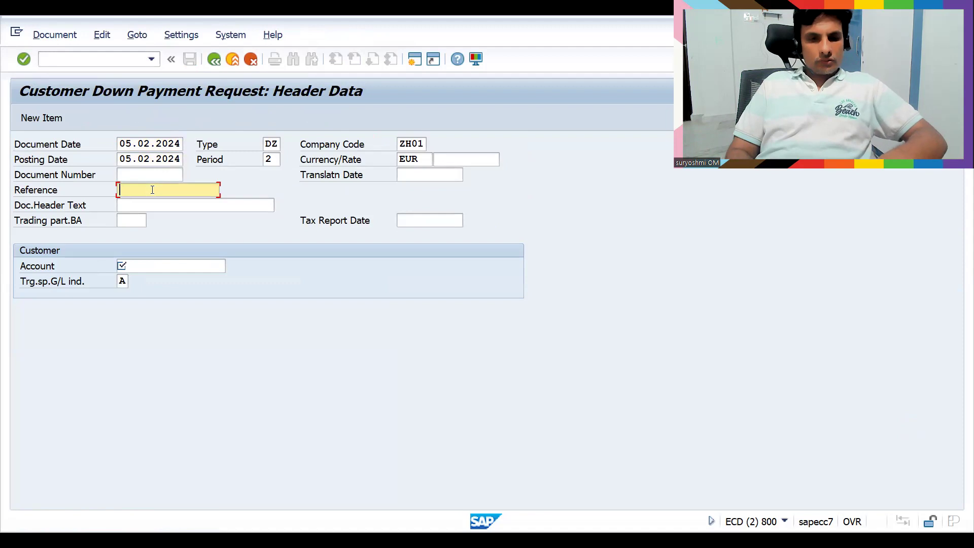
text(20197)
click(163, 267)
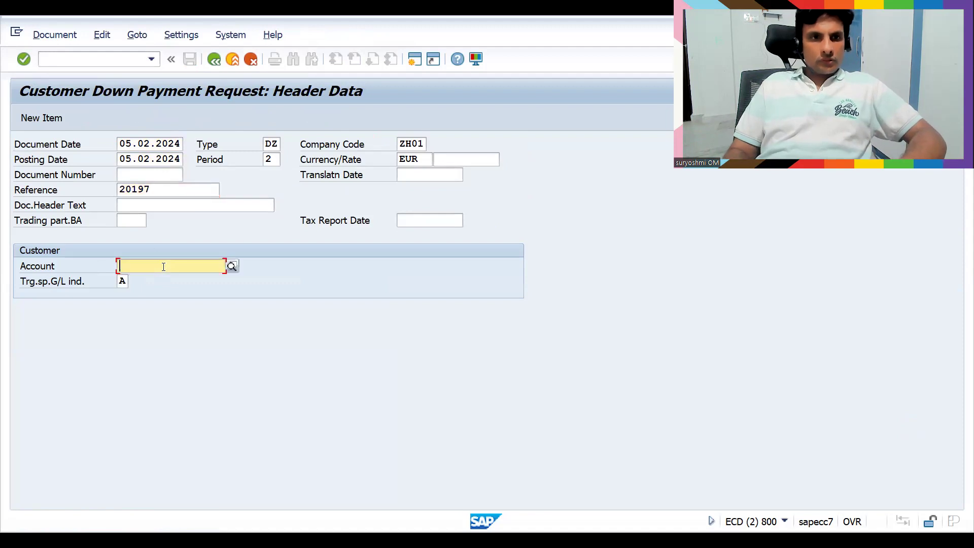
text(3000000001)
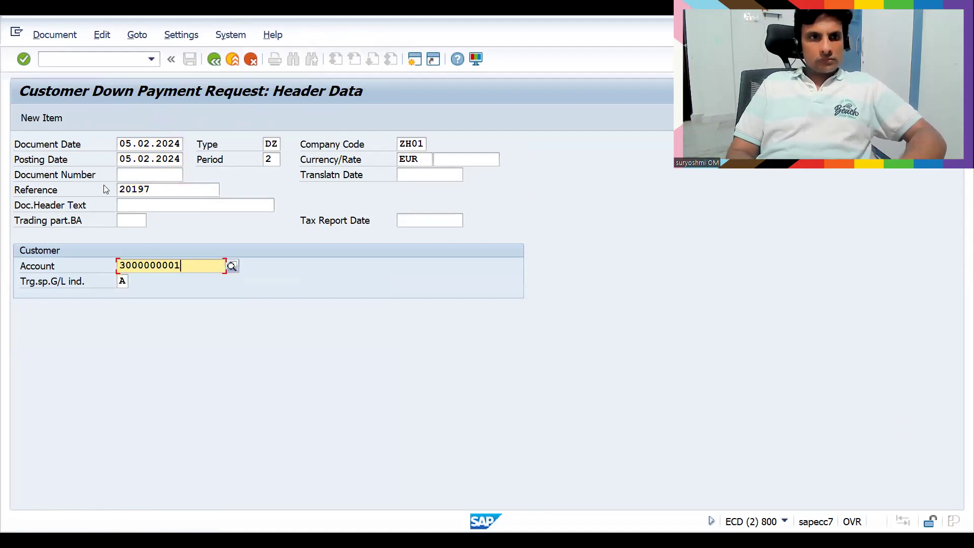
key(Return)
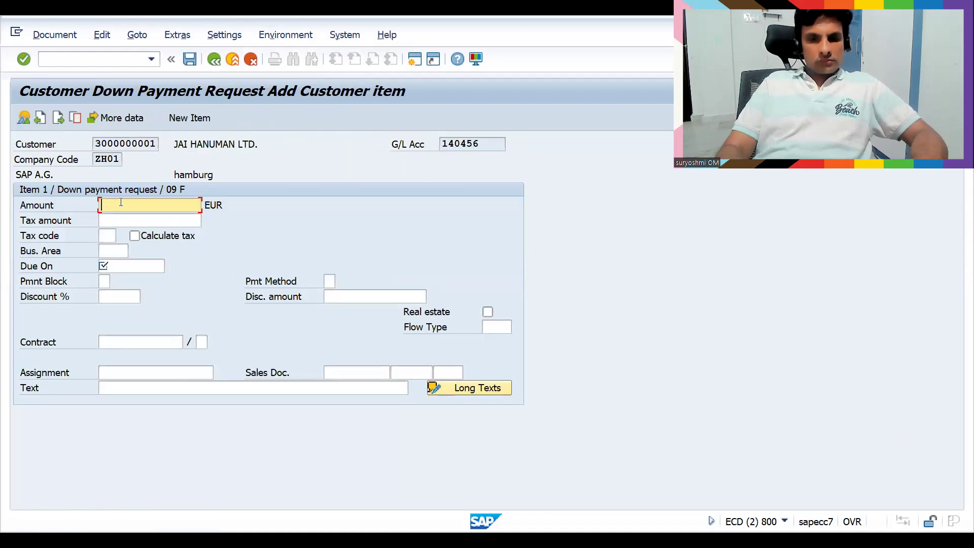
Enter amount 20000 with tax code A1, automatic tax calculation and due date 05.02.2024
text(2000)
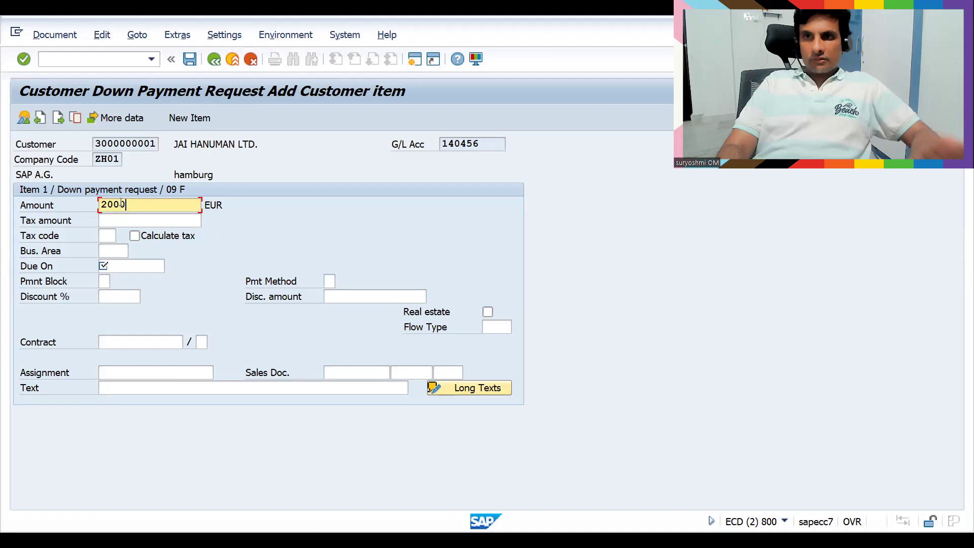
text(0)
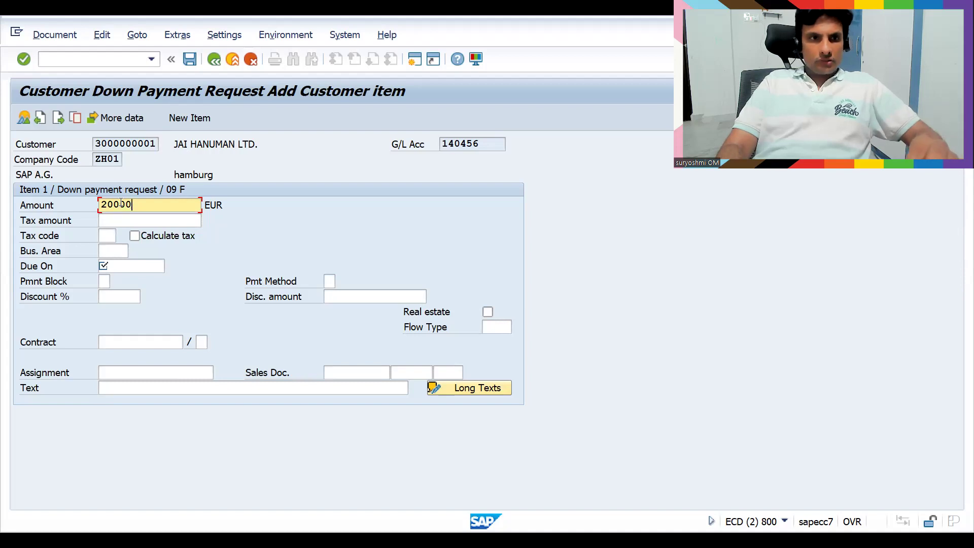
click(109, 235)
key(Down)
key(Down)
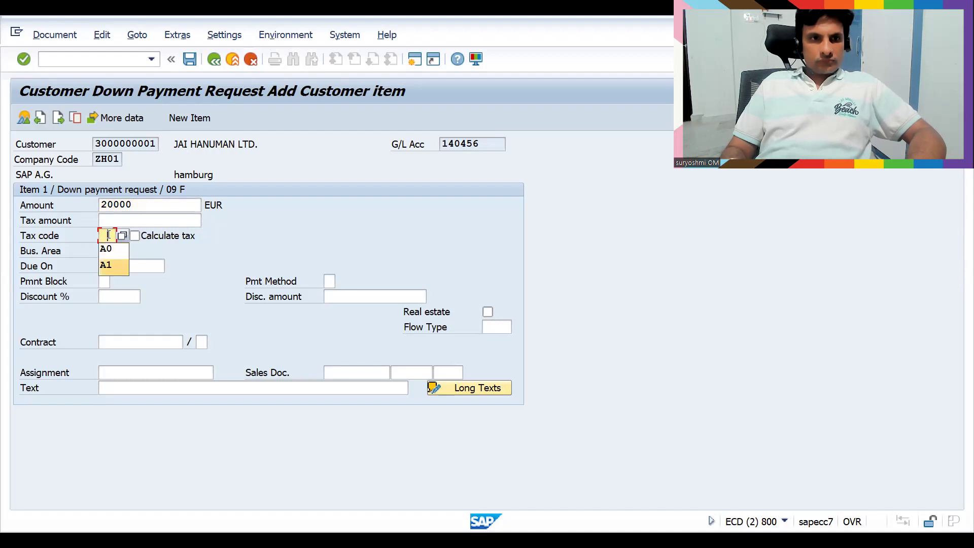
key(Return)
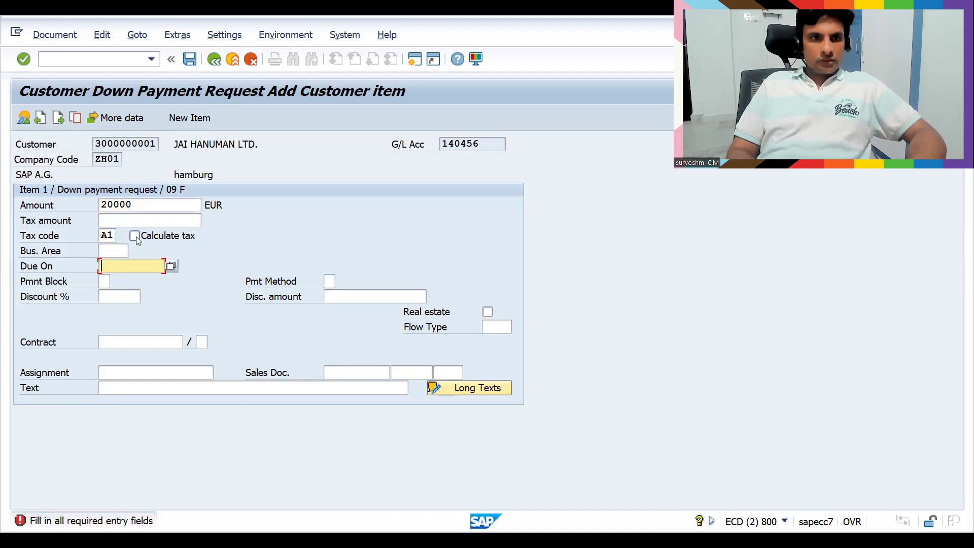
click(135, 236)
click(137, 266)
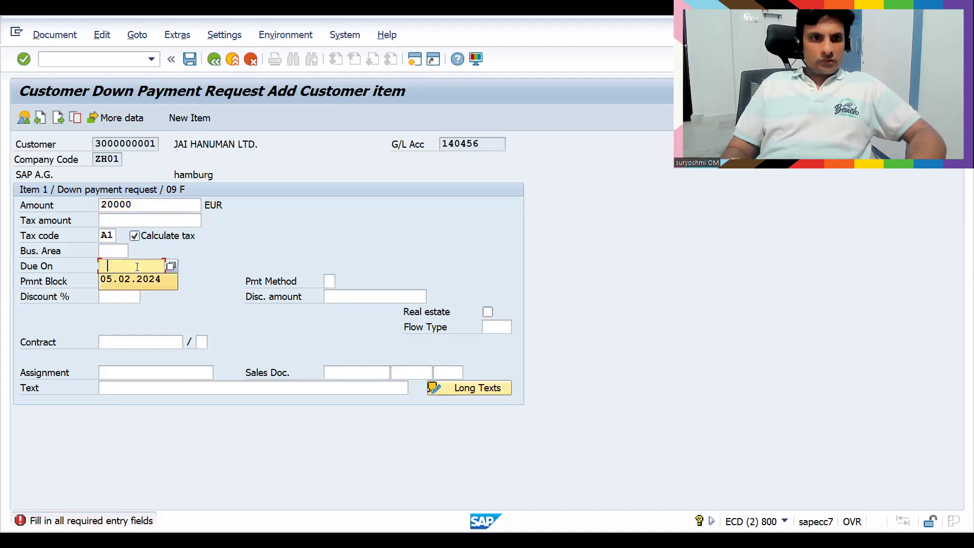
key(Down)
key(Return)
key(Return)
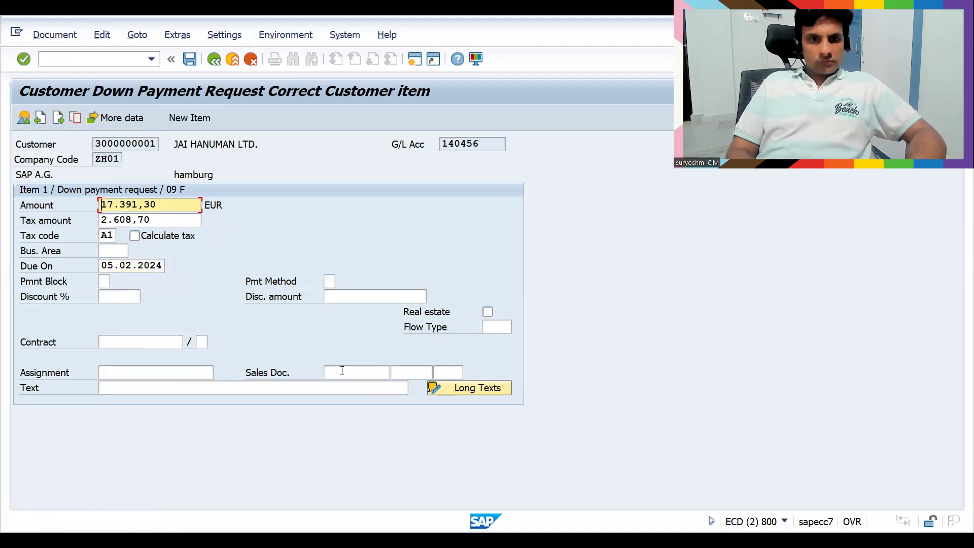
Link the down payment request to item 10 of the sales order
click(343, 371)
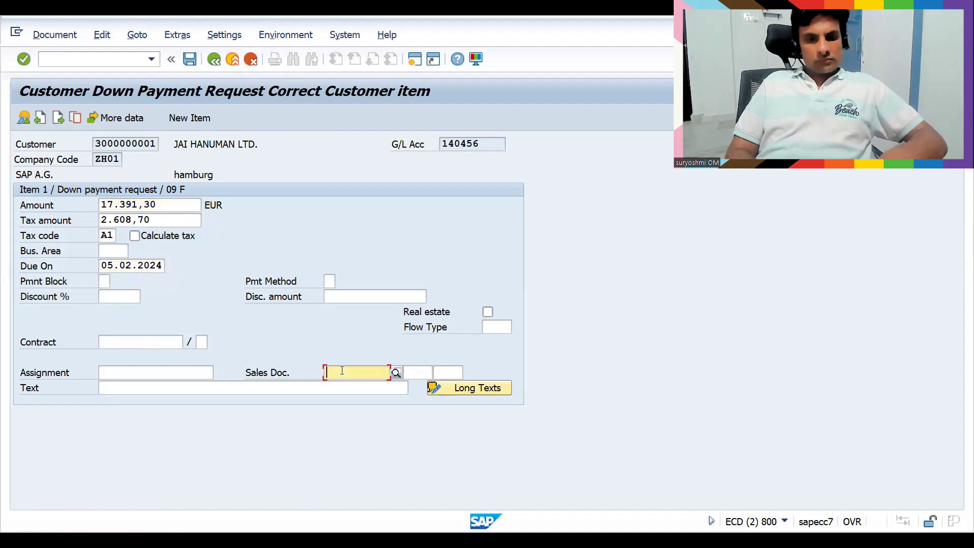
text(20197)
key(Tab)
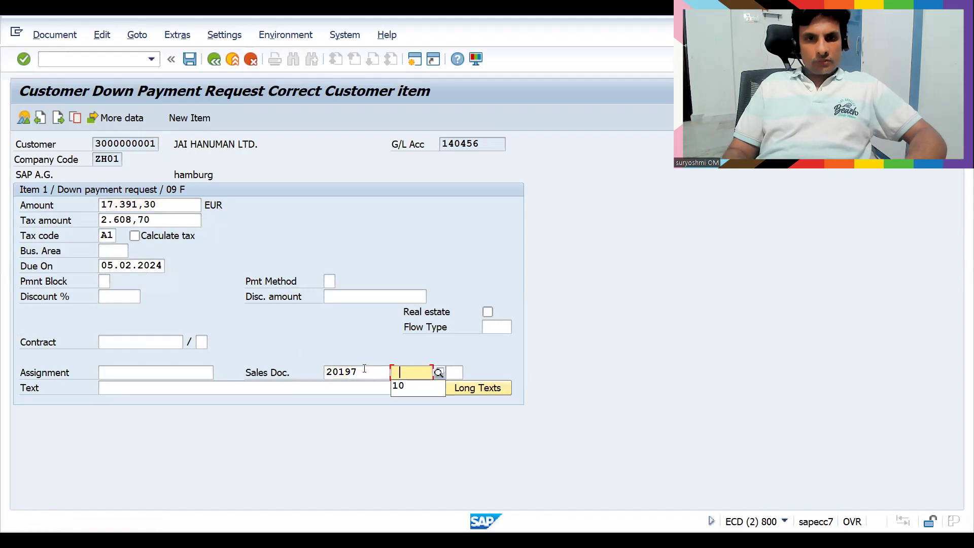
click(398, 386)
key(Return)
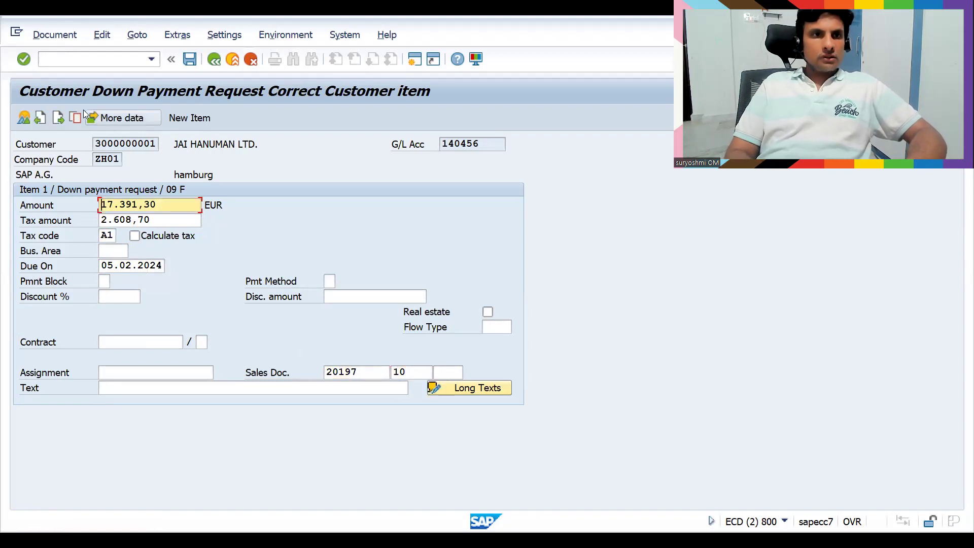
Review the request overview and post it as document 30011 in company code ZH01
click(26, 118)
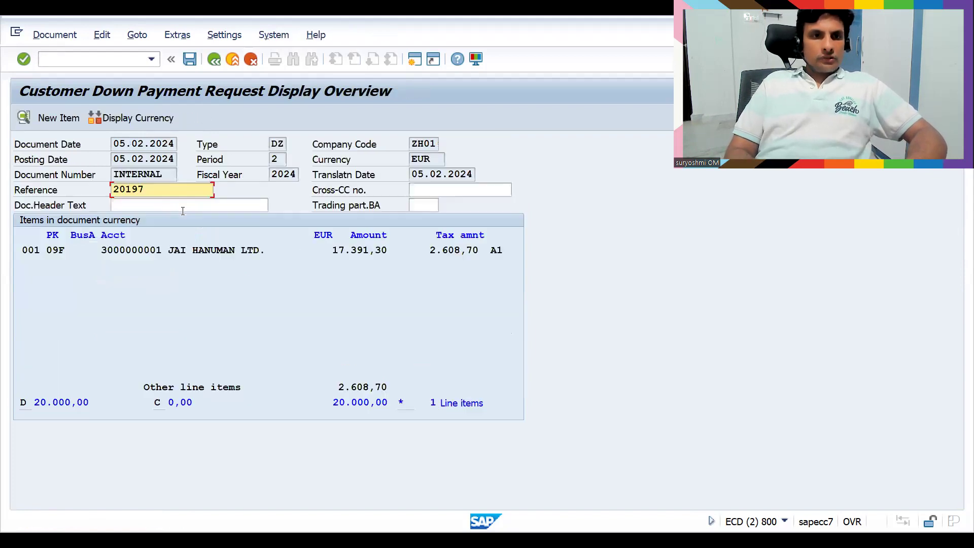
click(57, 36)
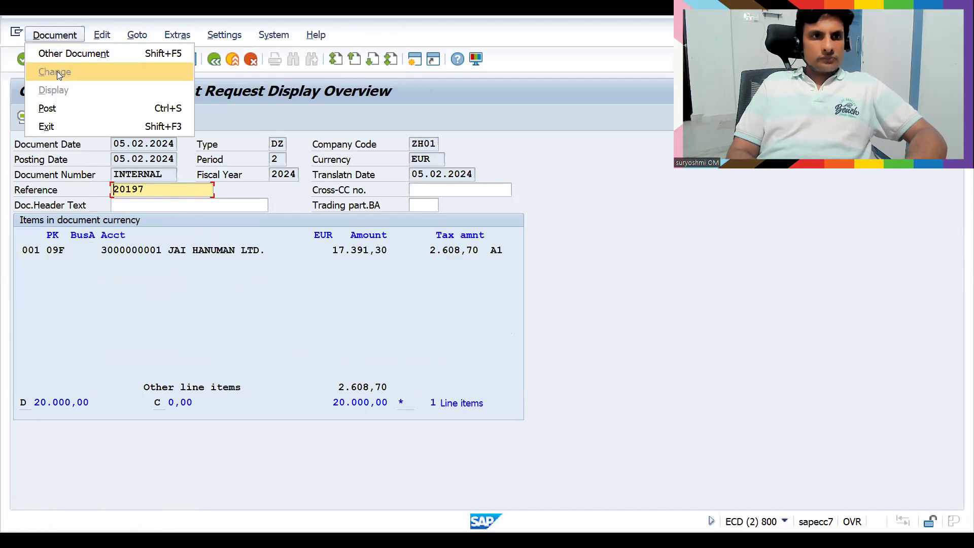
click(200, 329)
click(190, 60)
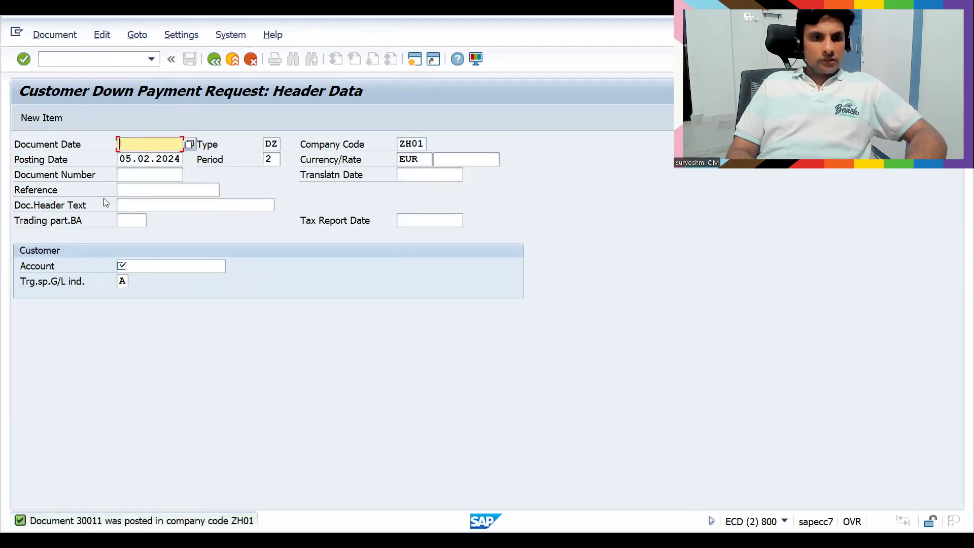
Open F-29 and set the document date to 05.02.2024
click(89, 60)
text(/)
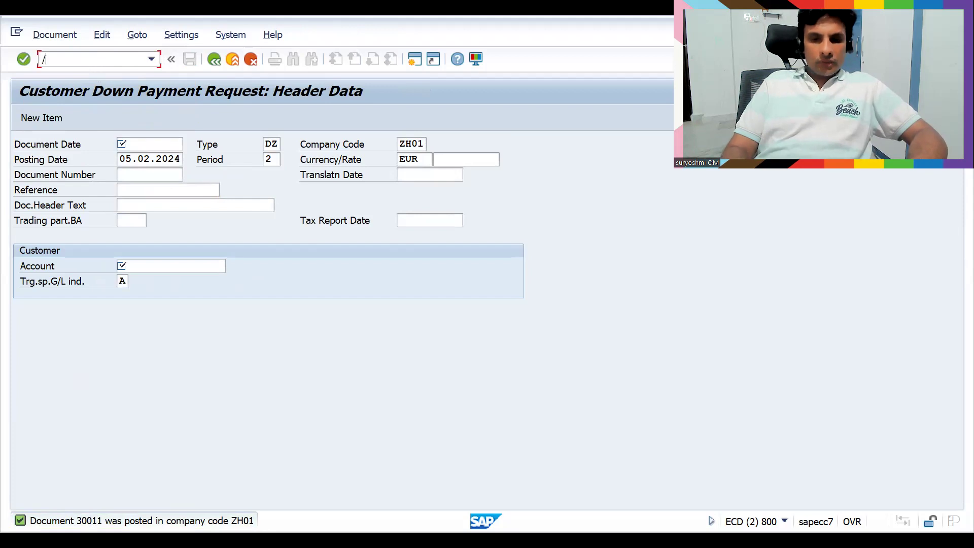
text(nf-29)
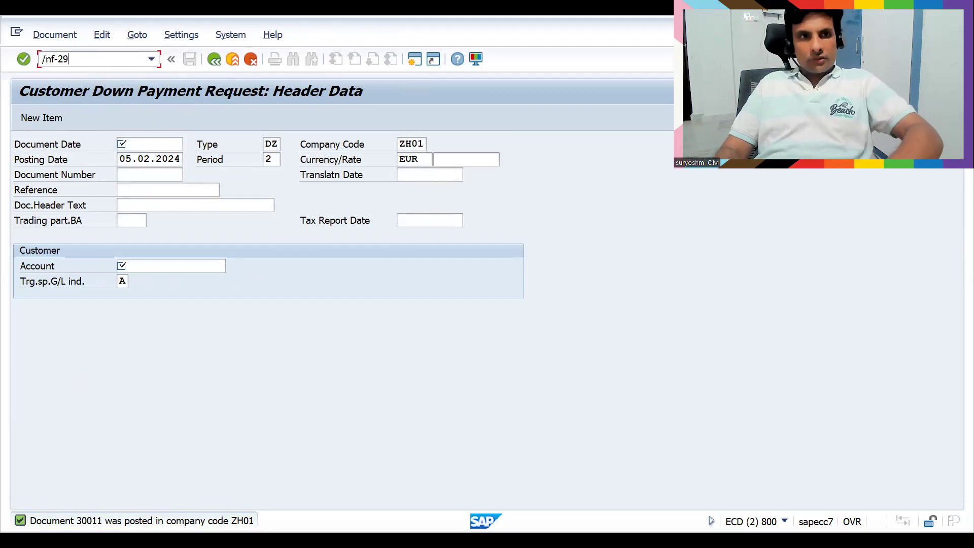
key(Return)
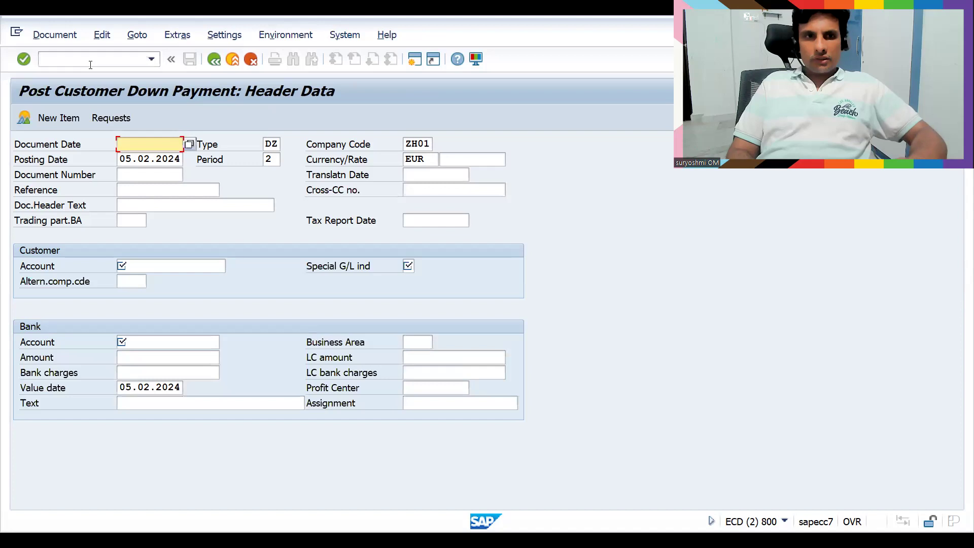
key(BackSpace)
key(Down)
key(Return)
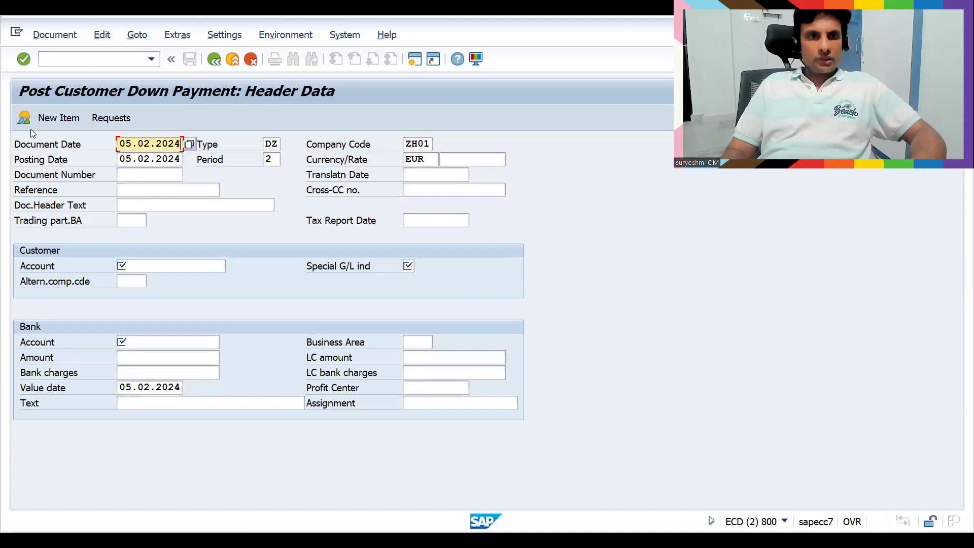
Enter the customer account and special G/L indicator a
click(175, 260)
key(BackSpace)
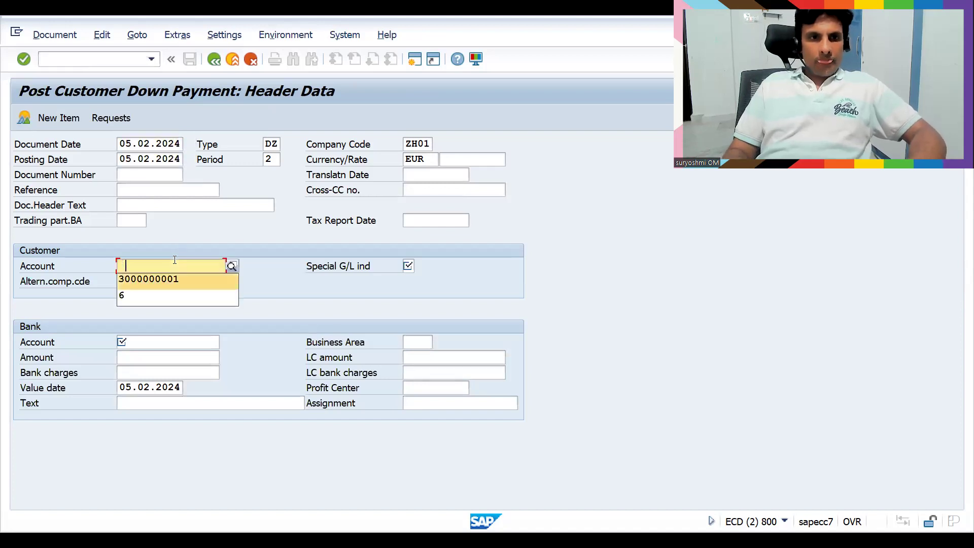
key(Down)
key(Return)
key(Tab)
key(BackSpace)
key(Down)
key(Return)
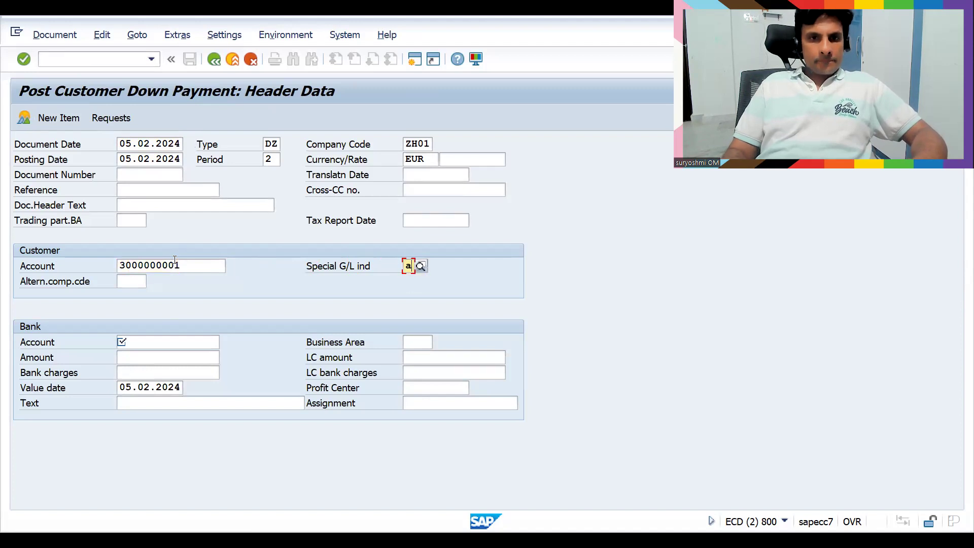
Set bank account 113204 and the amount 20000
key(Tab)
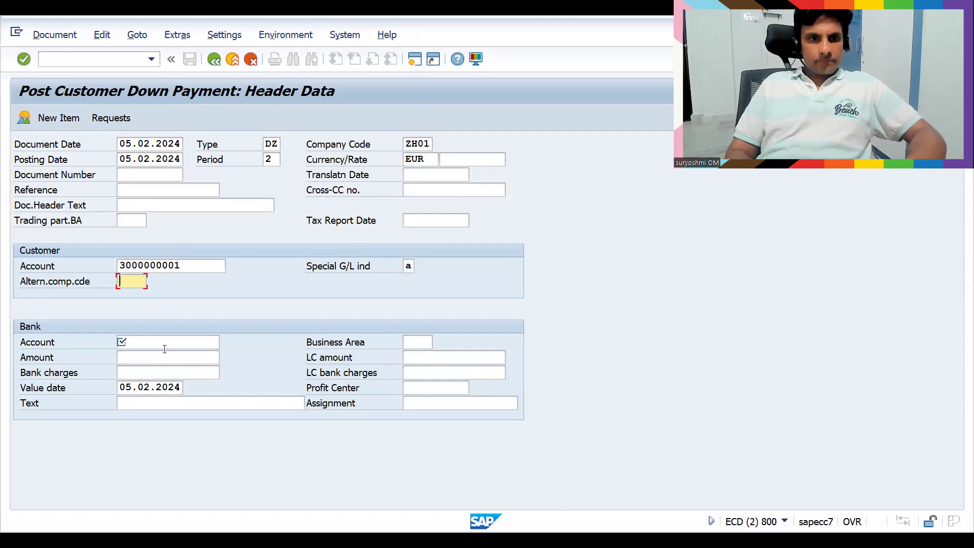
key(Tab)
key(Down)
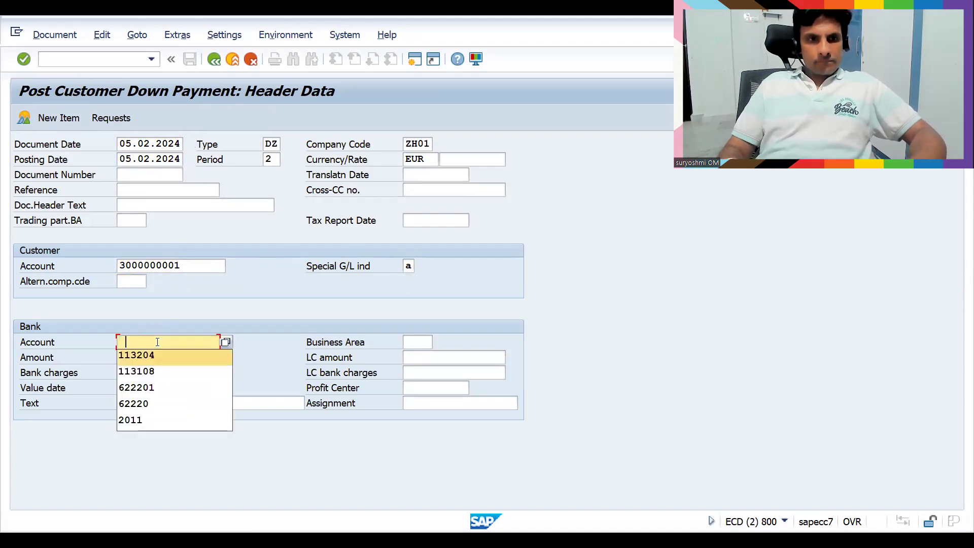
key(Return)
key(Tab)
key(Tab)
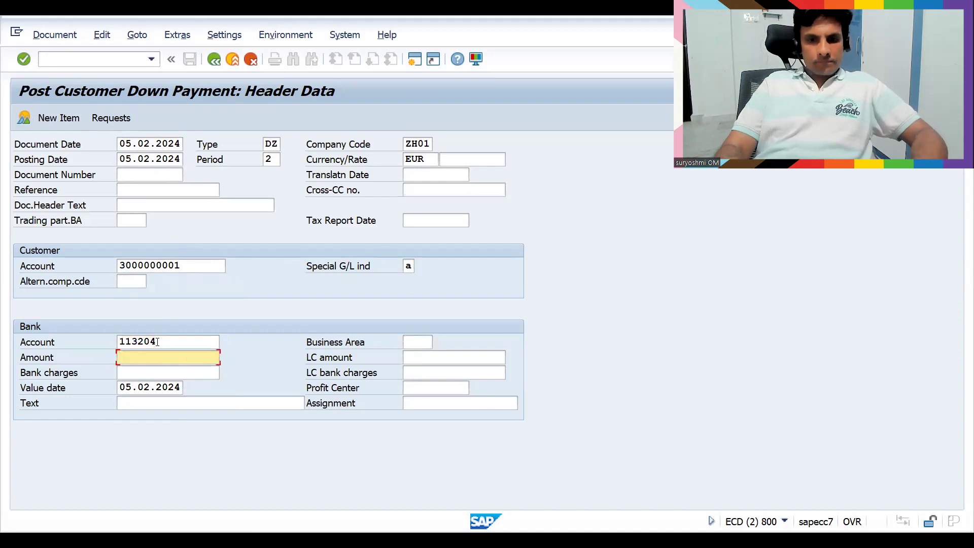
text(2000)
key(Down)
key(Return)
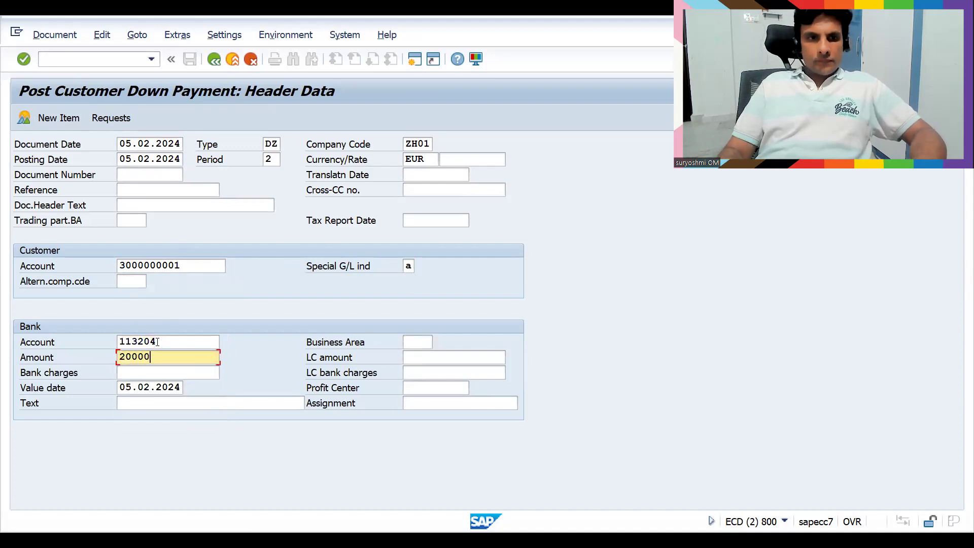
Create the down payment from the customer's open request 30011
click(99, 119)
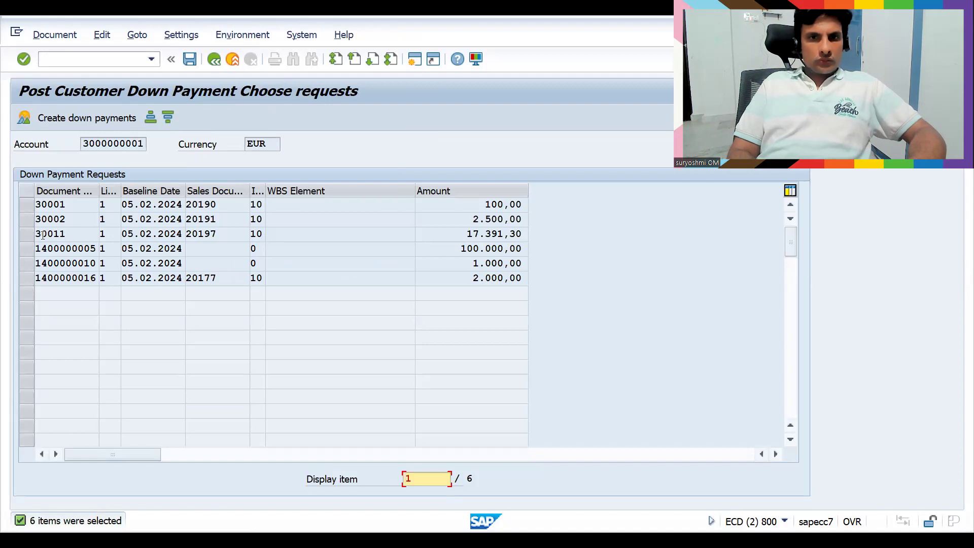
click(22, 233)
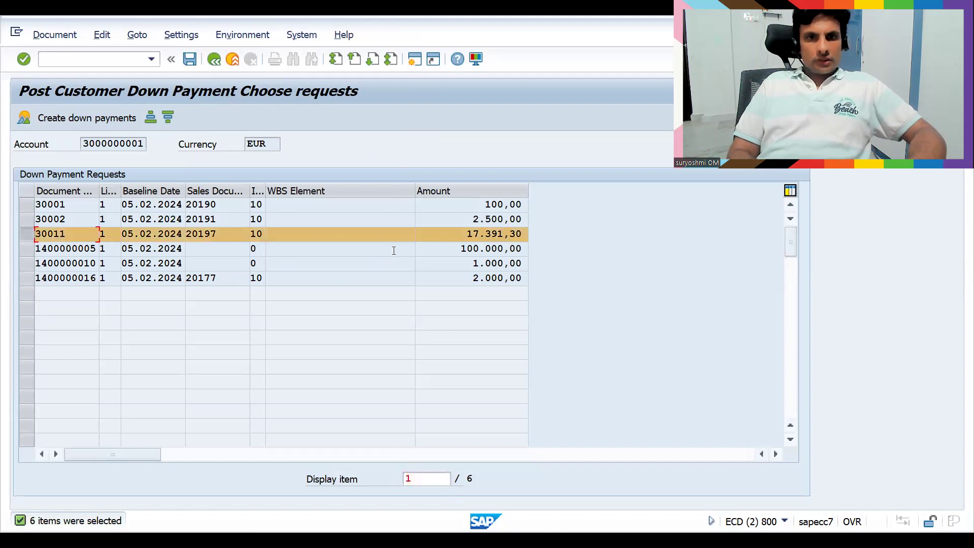
click(90, 120)
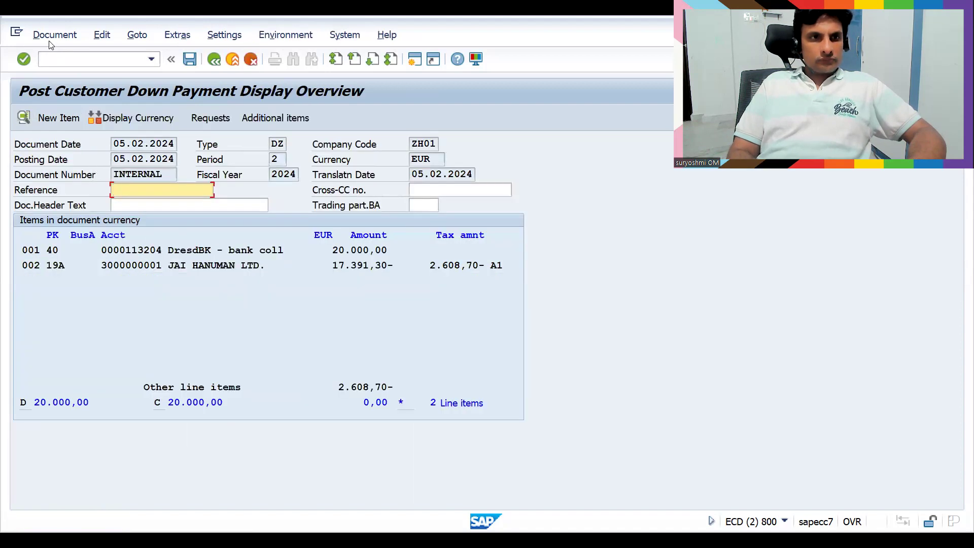
Simulate the document, showing the 2.608,70 output tax line, then post it as 30012
click(50, 37)
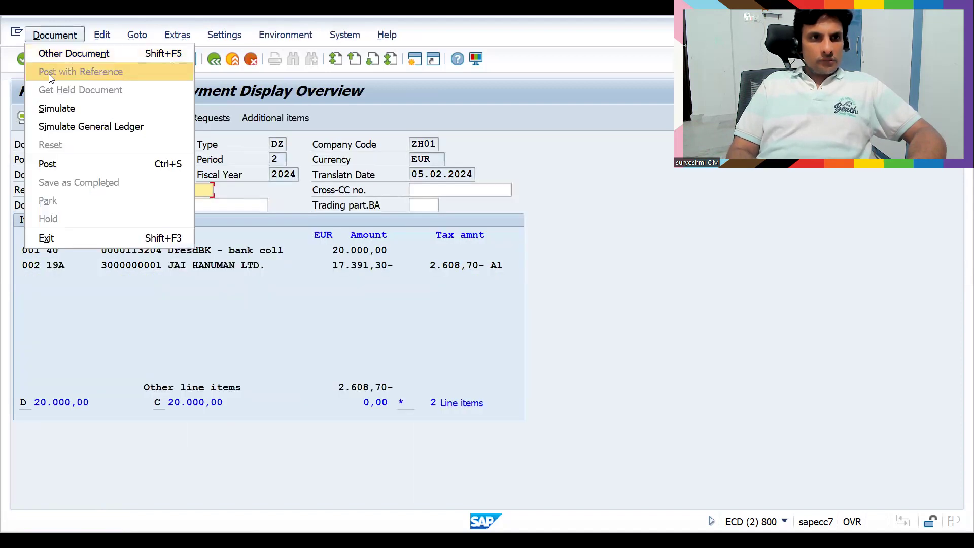
click(56, 109)
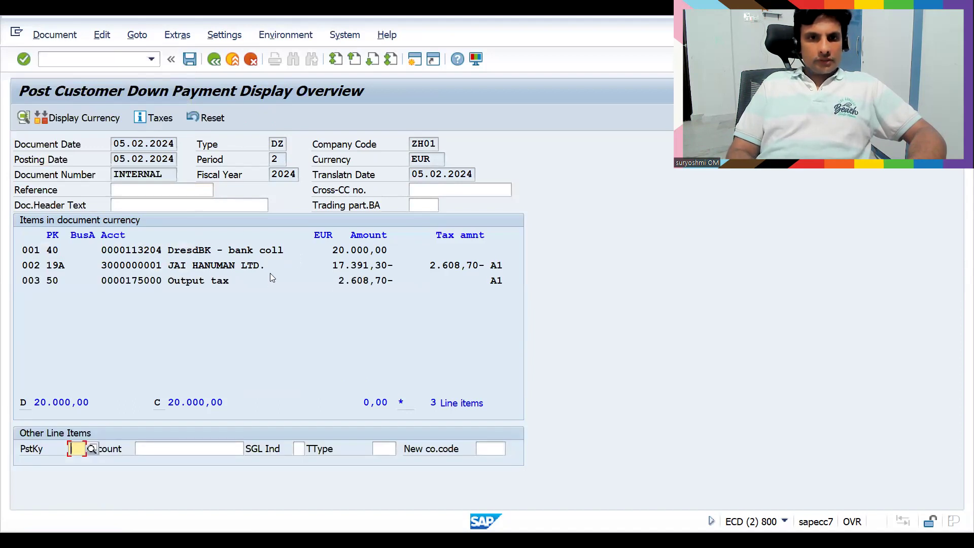
click(53, 33)
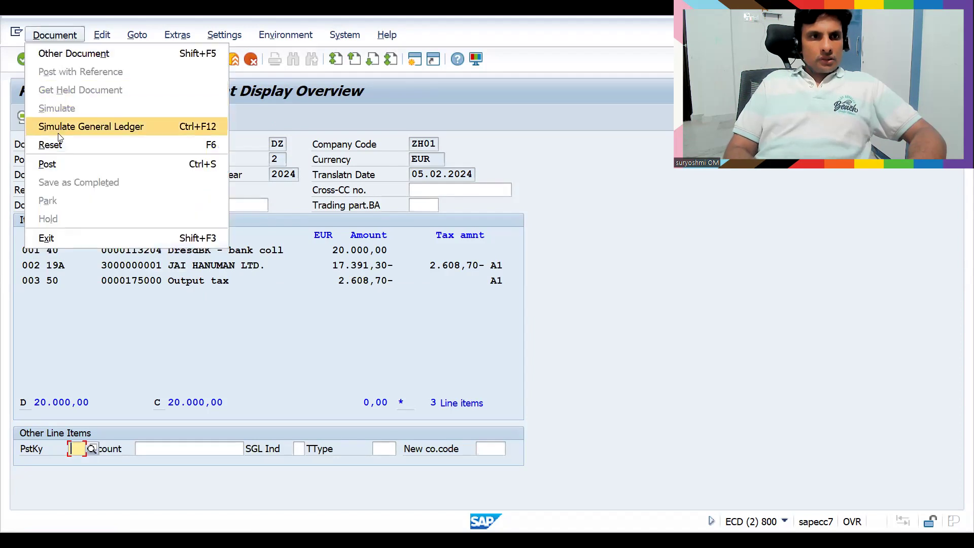
click(55, 159)
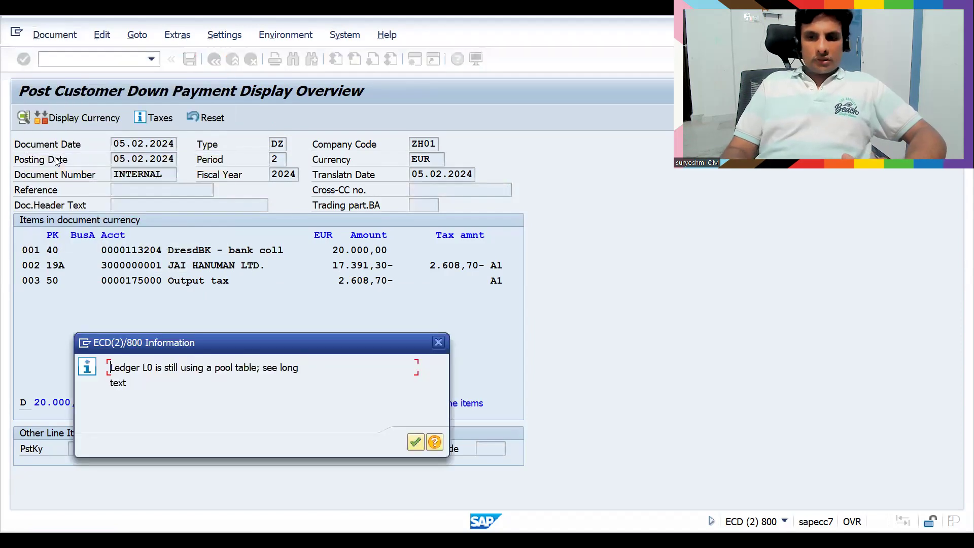
key(Return)
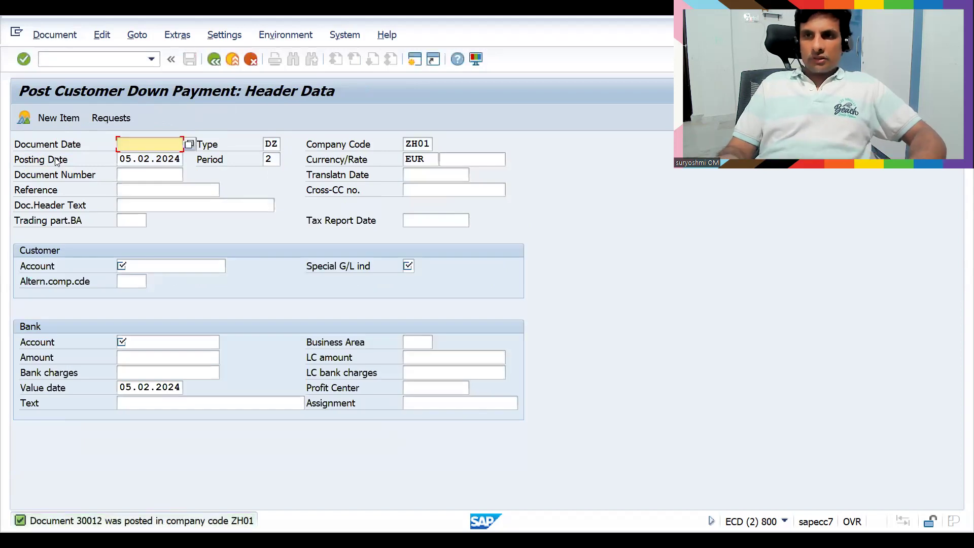
Leave the posting and start VL01N to create an outbound delivery with order reference
click(80, 58)
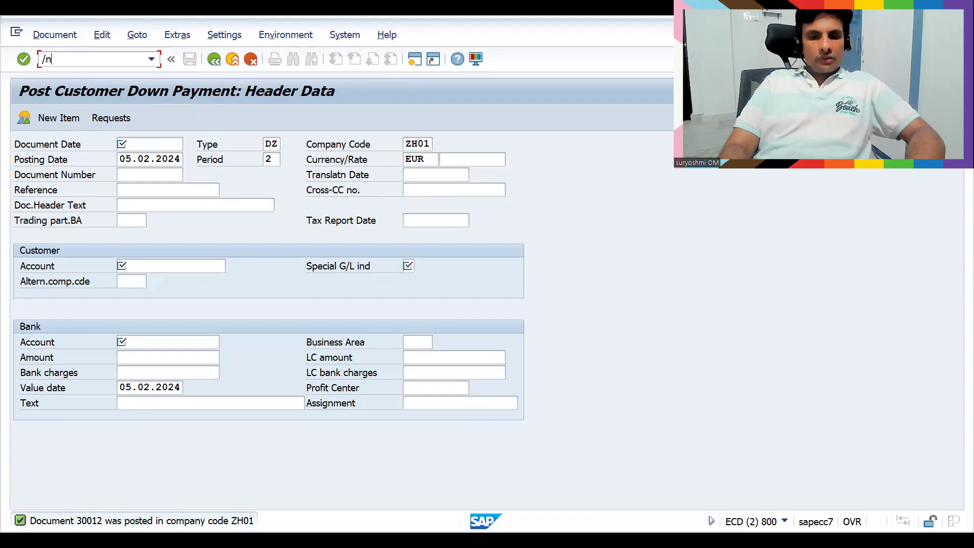
text(vl10)
key(BackSpace)
key(BackSpace)
key(BackSpace)
key(BackSpace)
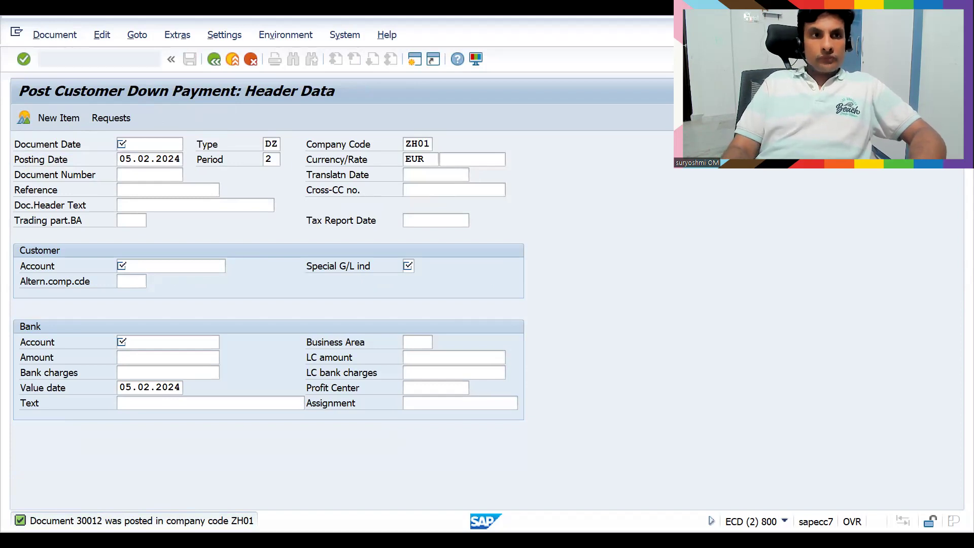
key(Return)
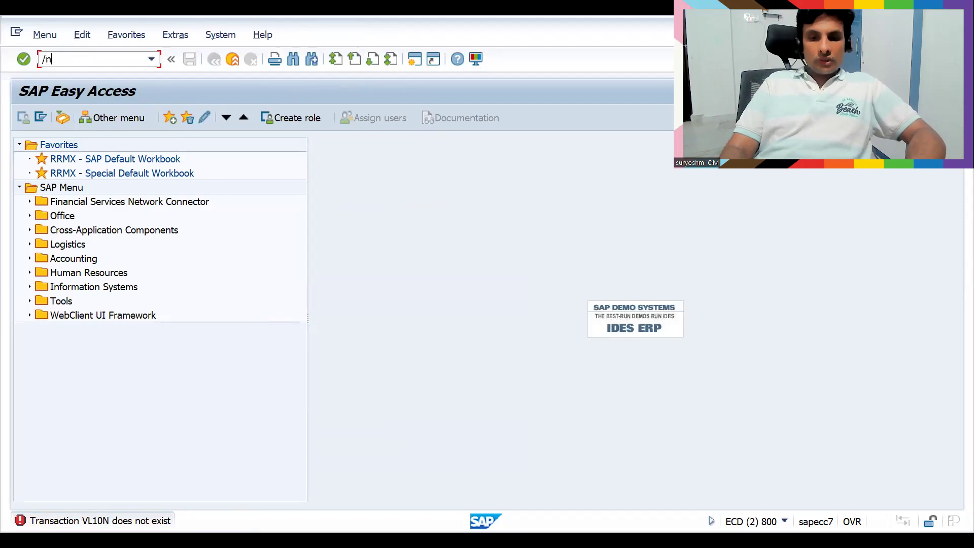
text(vl01n)
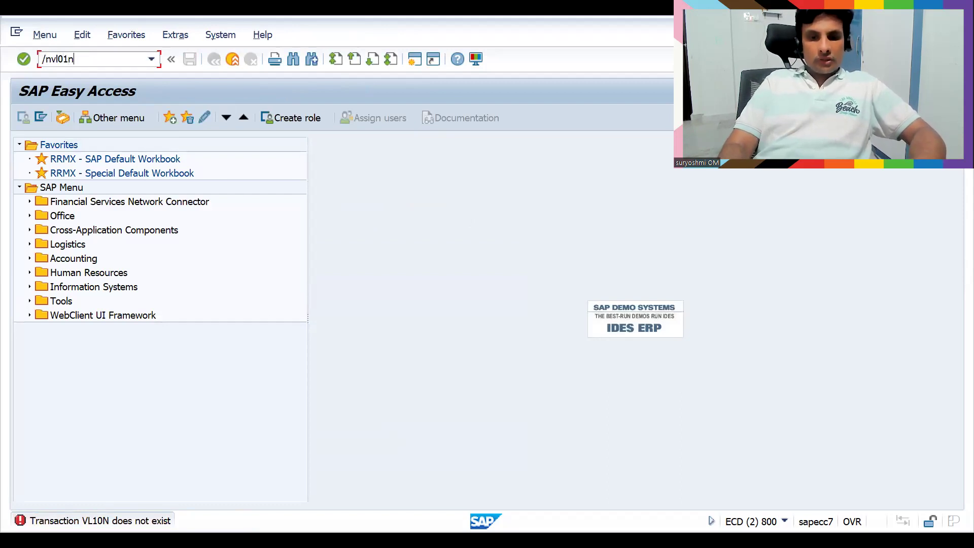
key(Return)
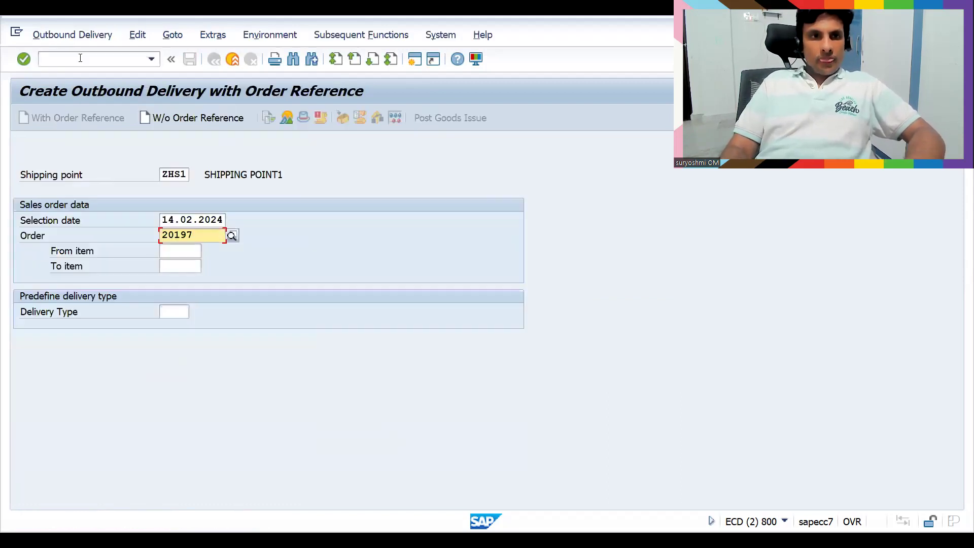
Create the delivery for order 20197 with item 10 at storage location 0001 and picked quantity 10
key(Return)
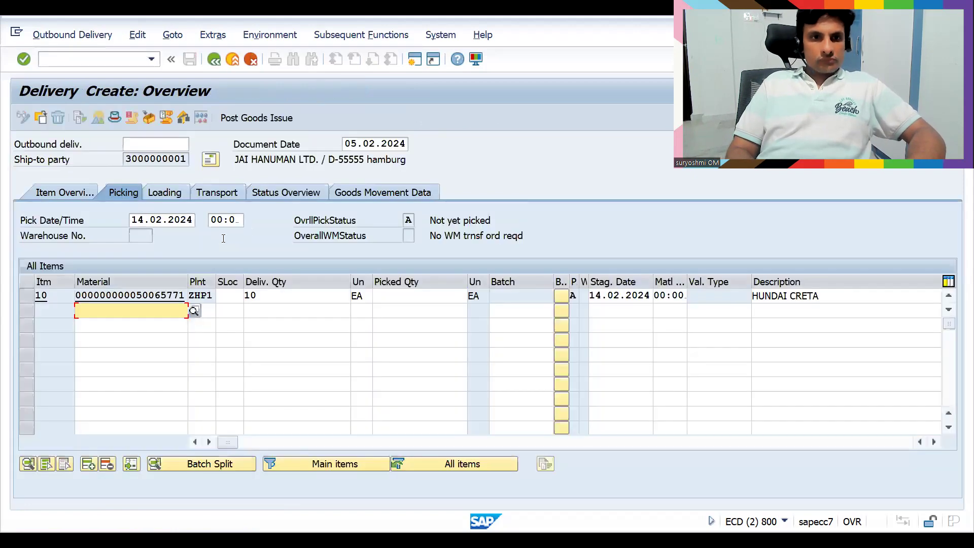
click(228, 293)
text(0001)
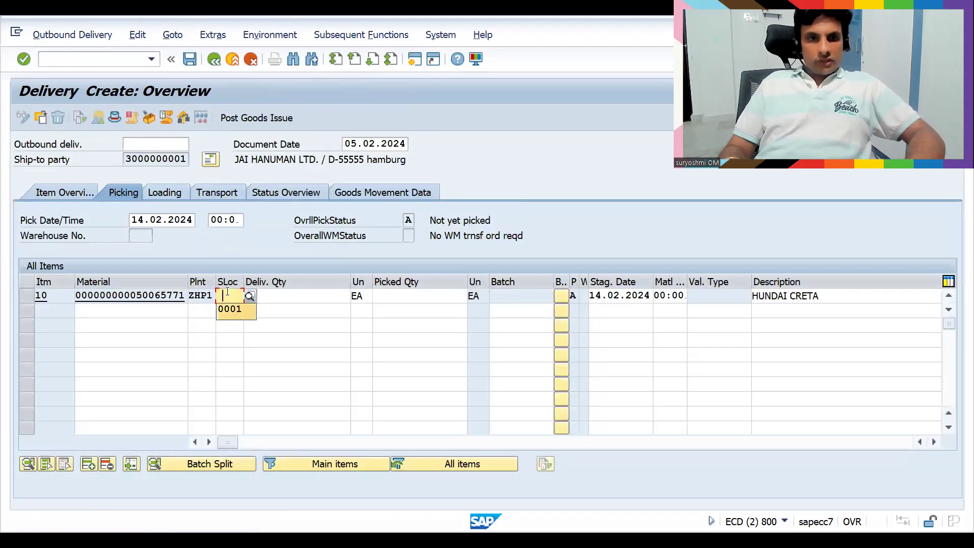
key(Tab)
text(10)
key(Tab)
key(Tab)
text(10)
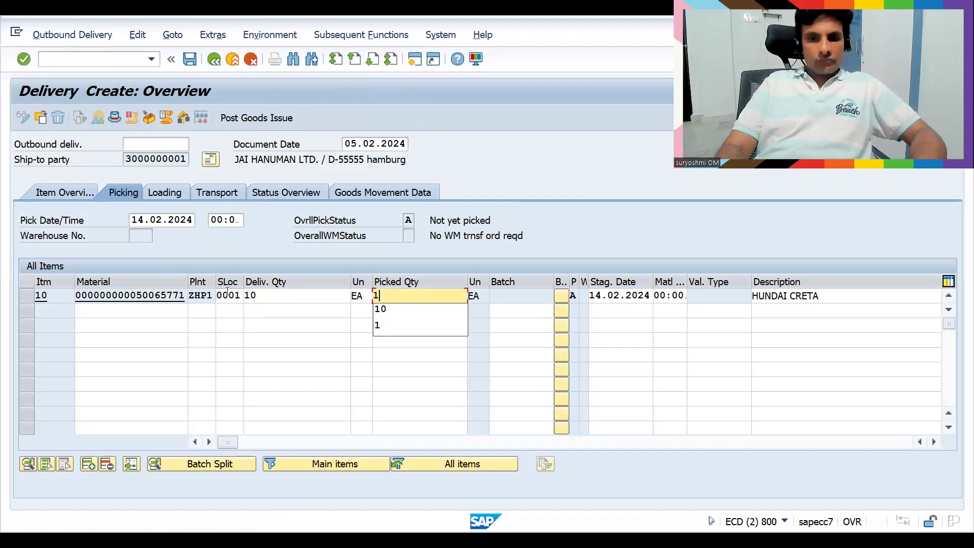
key(Return)
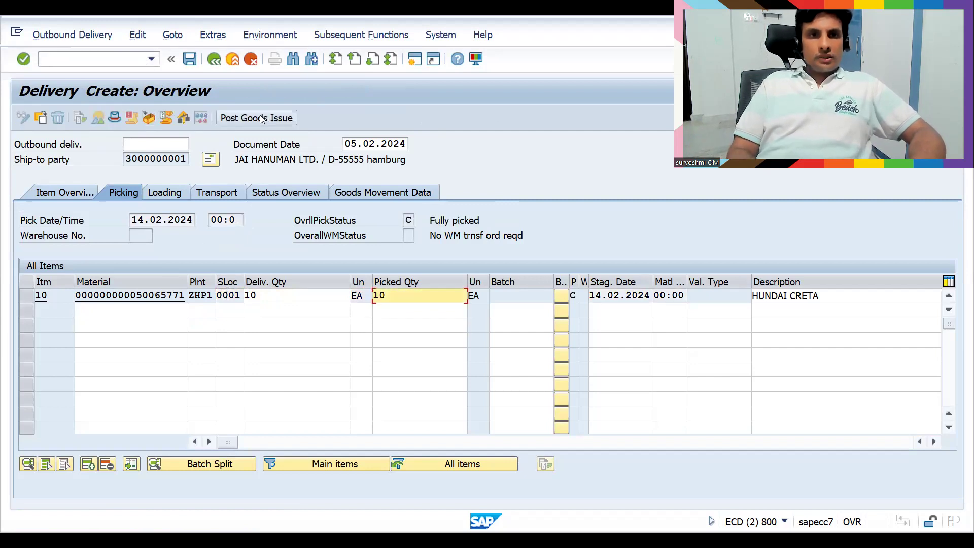
Save the outbound delivery and load delivery 80018022 into billing creation with /nVF01
key(ctrl+s)
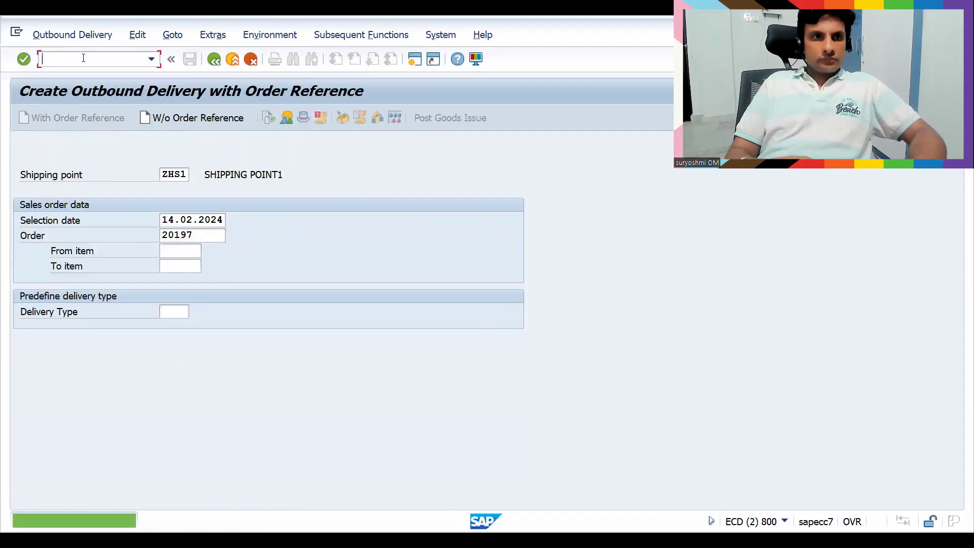
click(125, 60)
text(/nvf01)
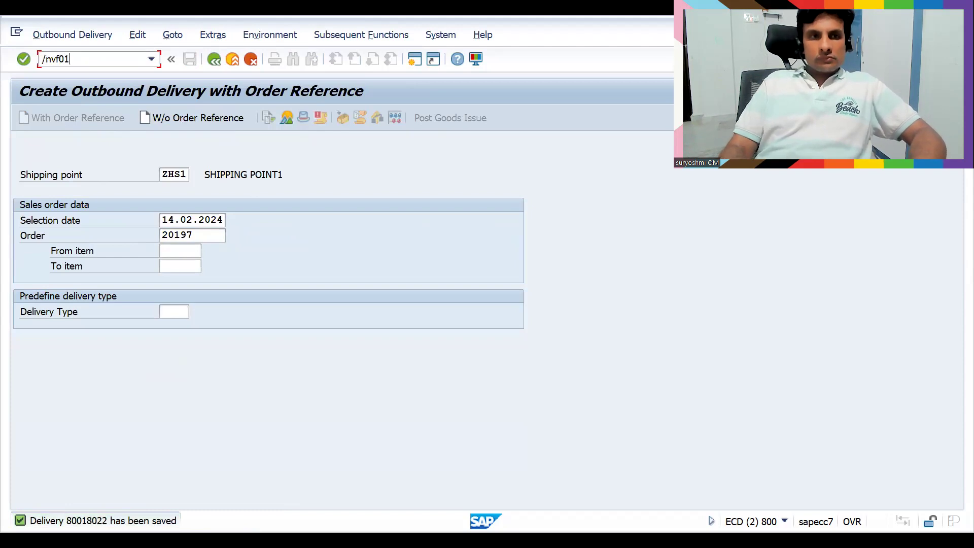
key(Return)
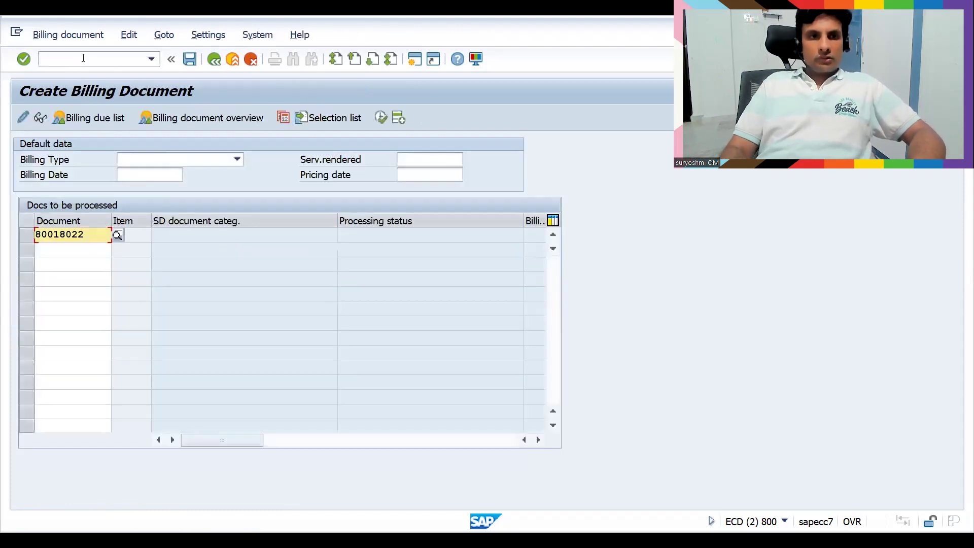
key(Return)
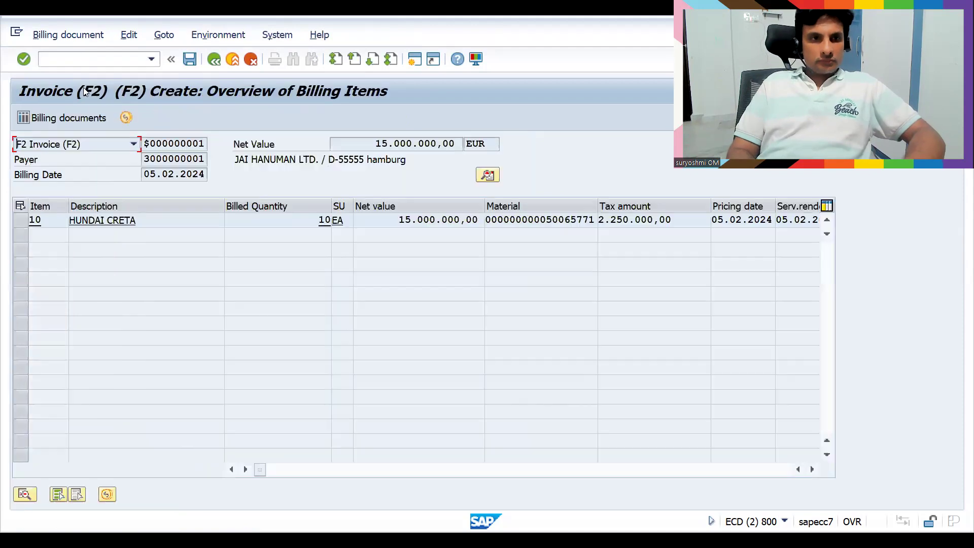
Check item 10's pricing conditions and save invoice 90039781
double_click(390, 222)
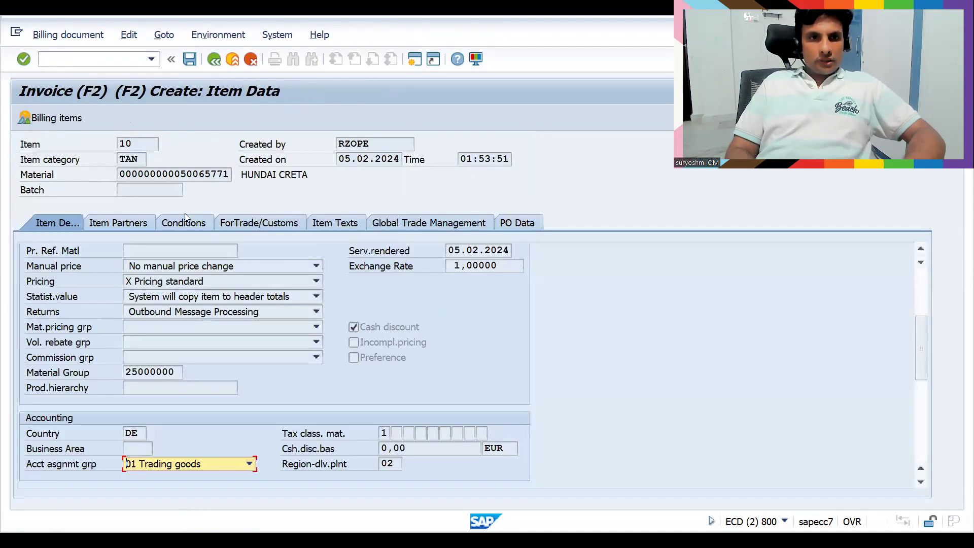
click(183, 224)
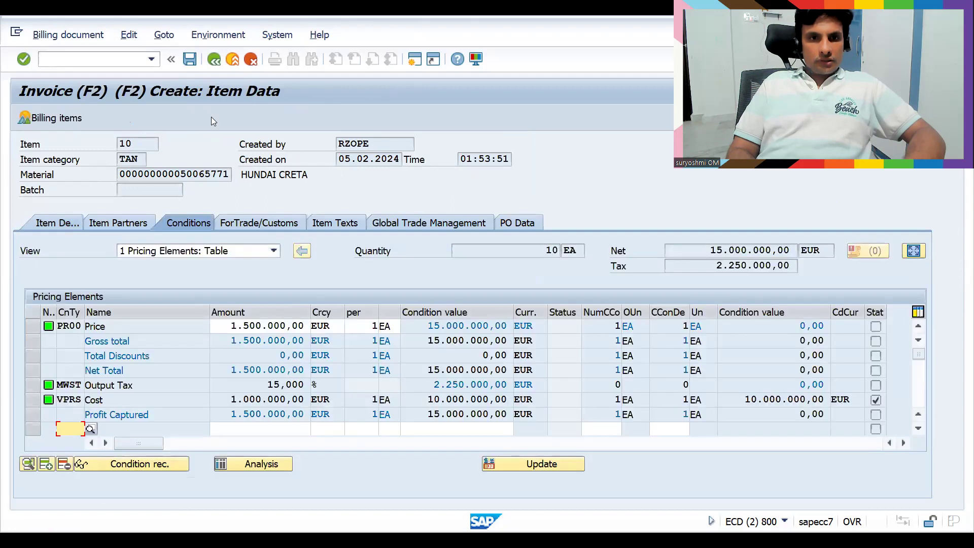
click(232, 59)
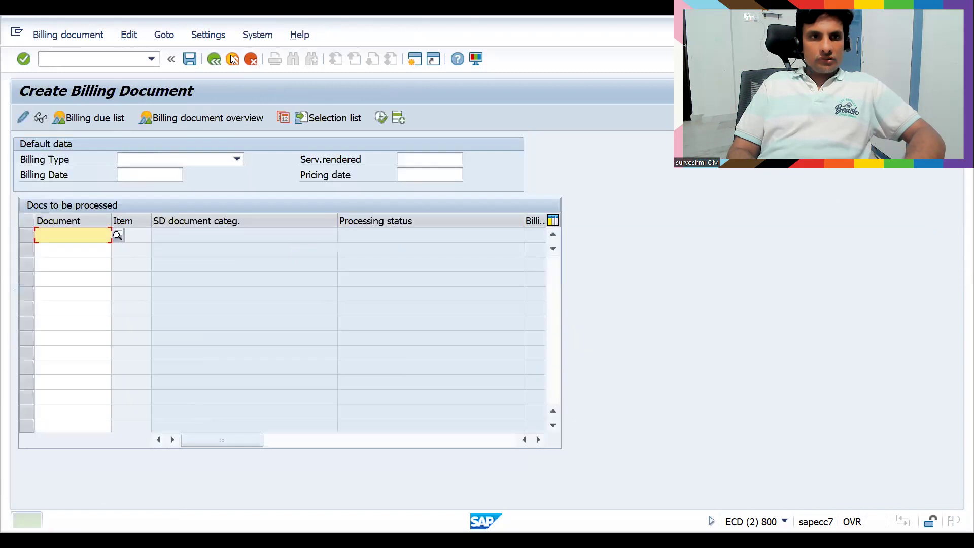
Display invoice 90039781 in VF03 and inspect the output tax line of accounting document 30013
click(61, 57)
text(/nvf03)
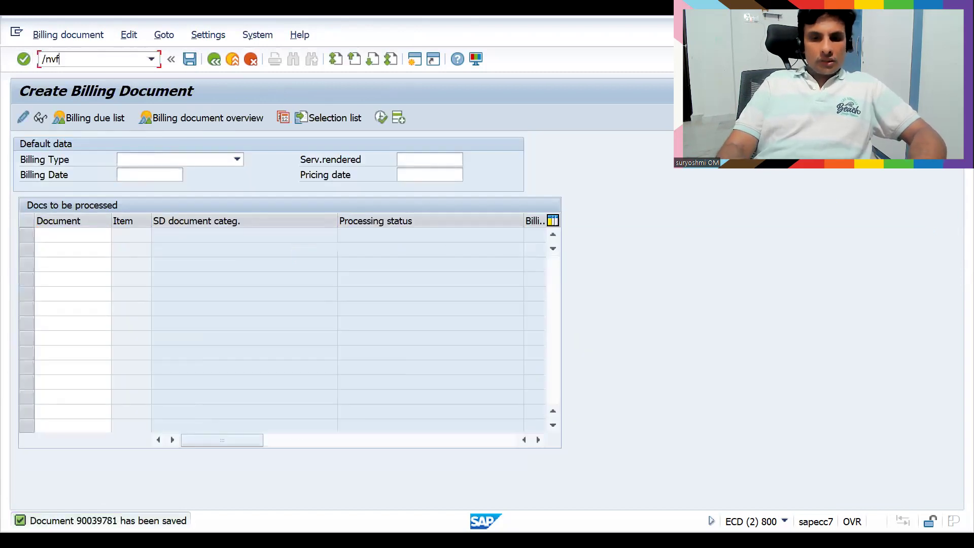
key(Return)
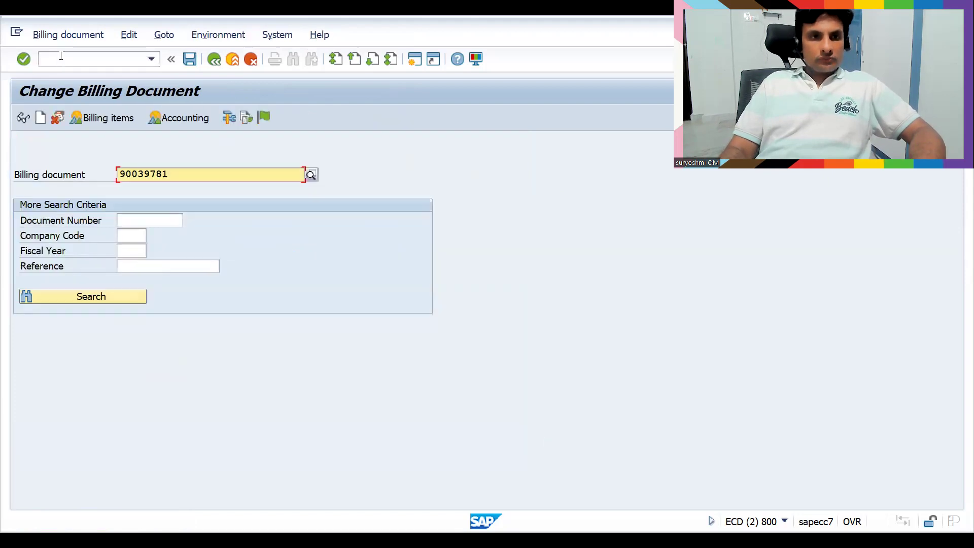
key(Return)
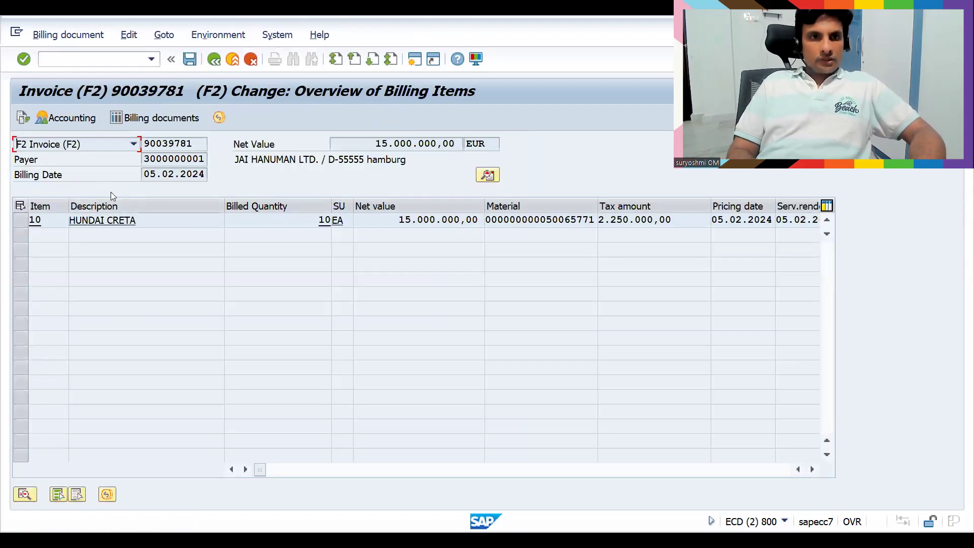
click(70, 124)
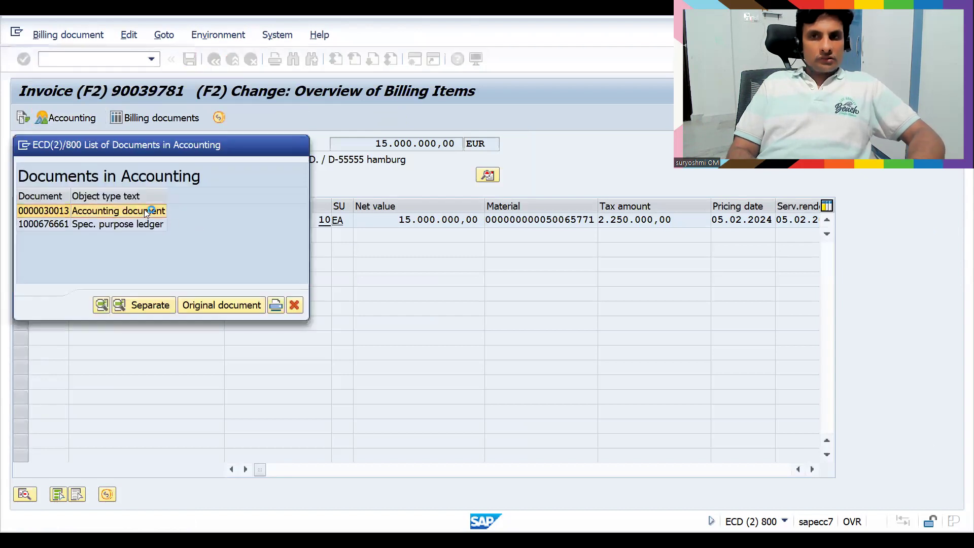
double_click(145, 210)
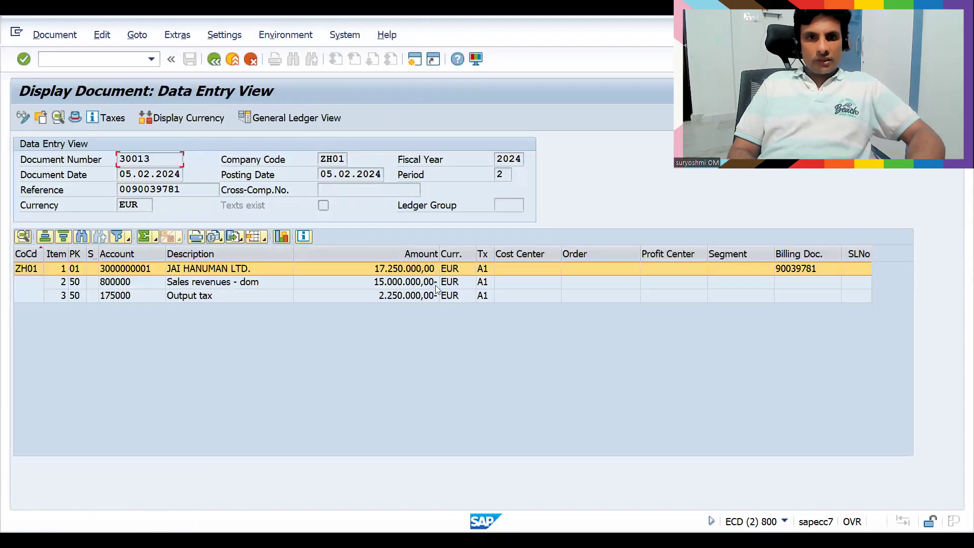
click(382, 296)
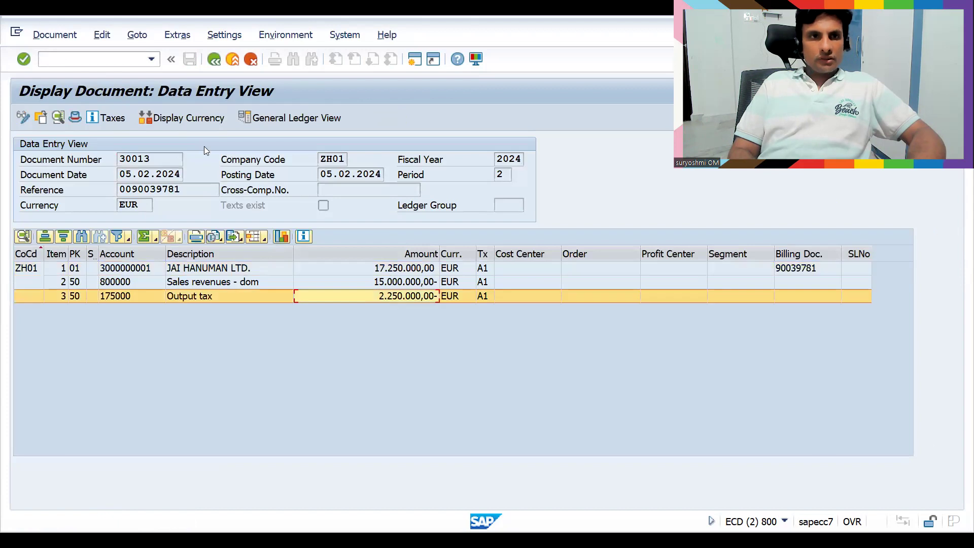
Review document 30013's line items in FB03, then launch the down-payment clearing transaction
click(72, 61)
text(/nf)
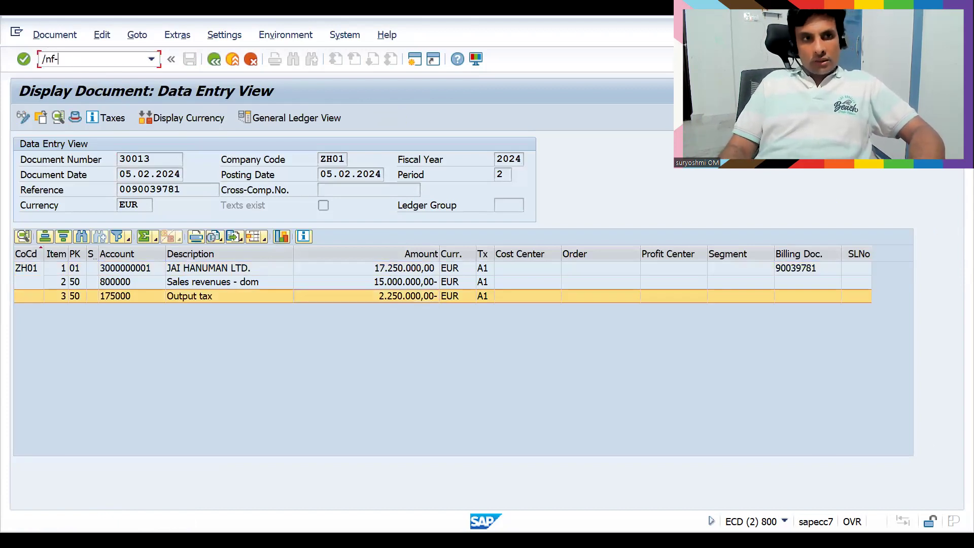
text(b0)
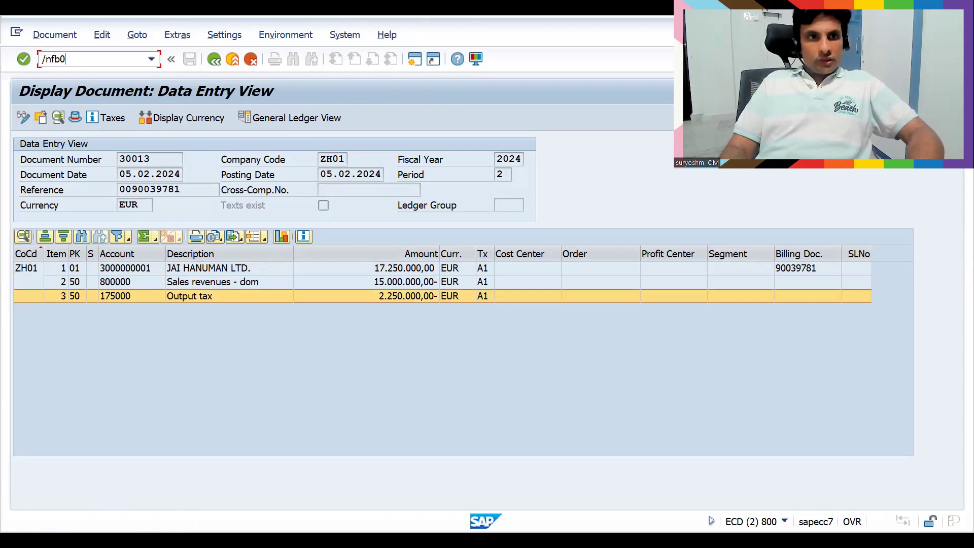
text(3)
key(Return)
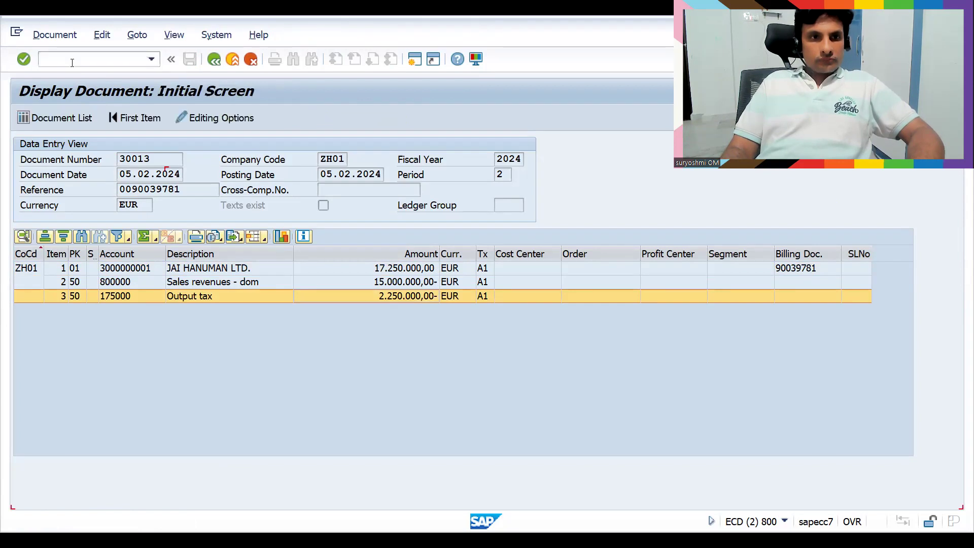
key(Return)
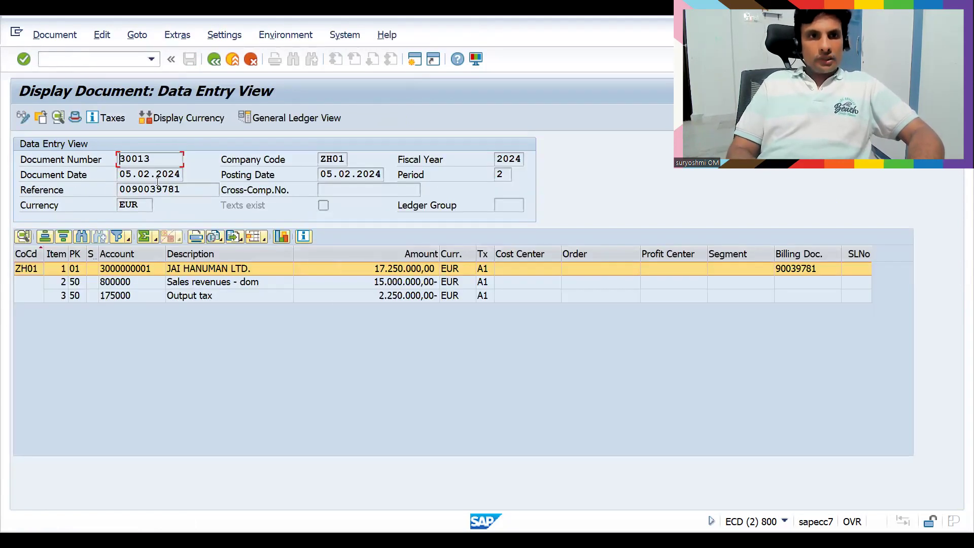
click(77, 60)
text(/nf)
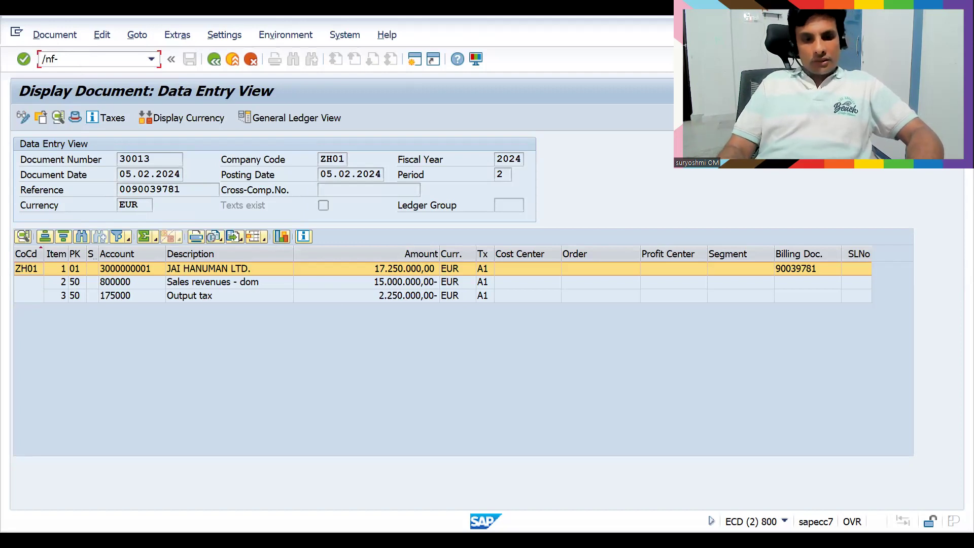
text(-03)
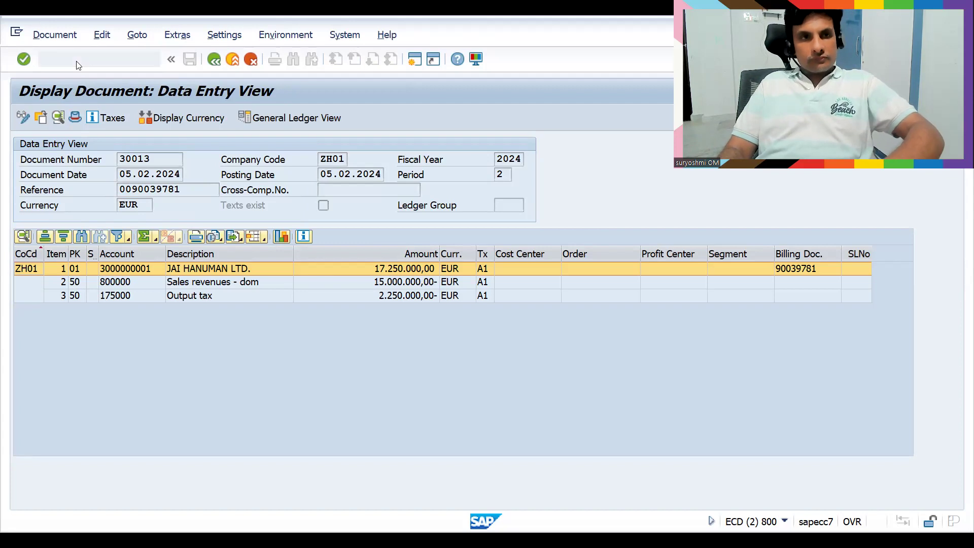
key(Return)
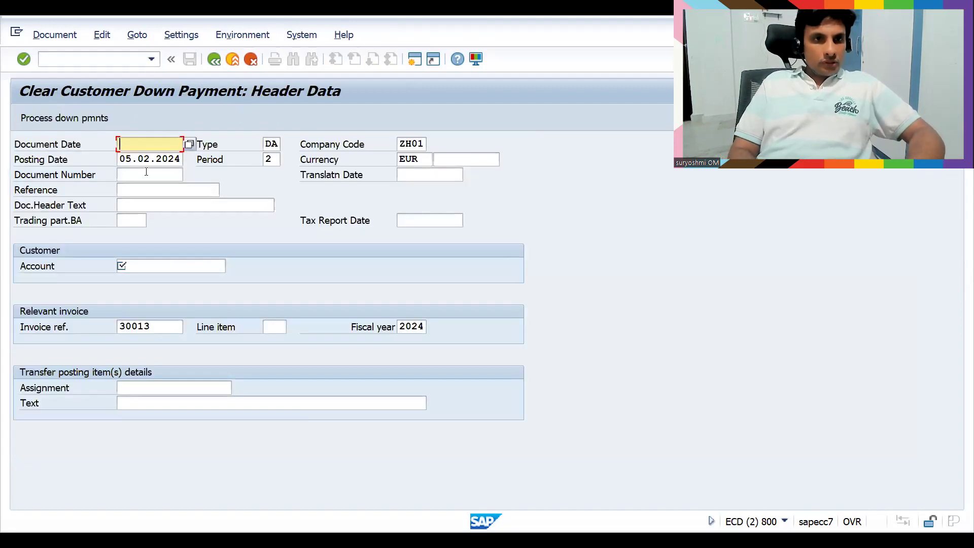
key(BackSpace)
key(Down)
key(Return)
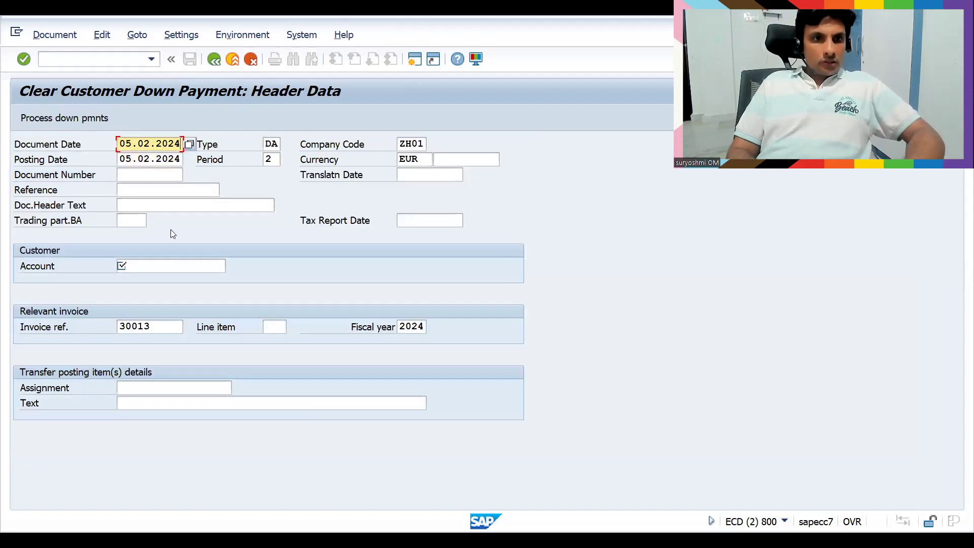
click(165, 265)
key(BackSpace)
key(Down)
key(Return)
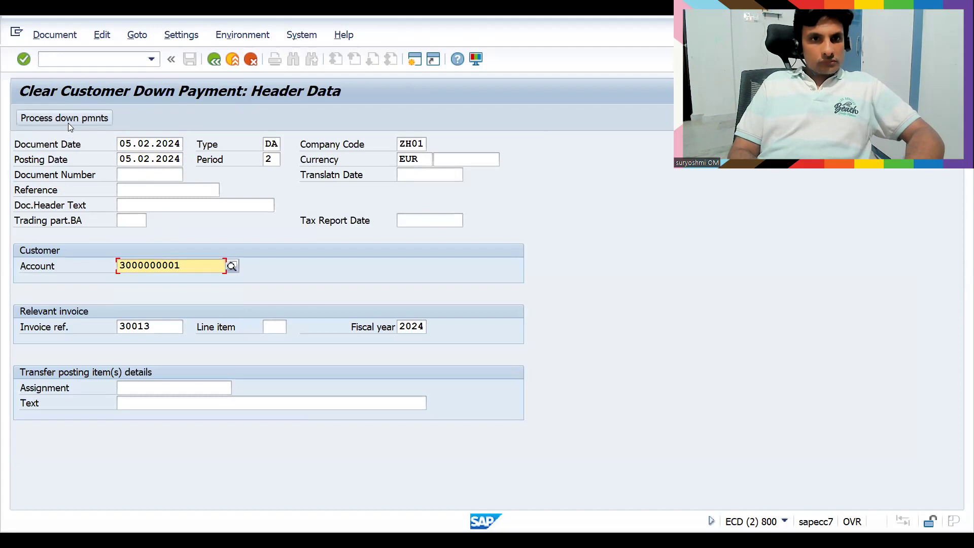
click(54, 35)
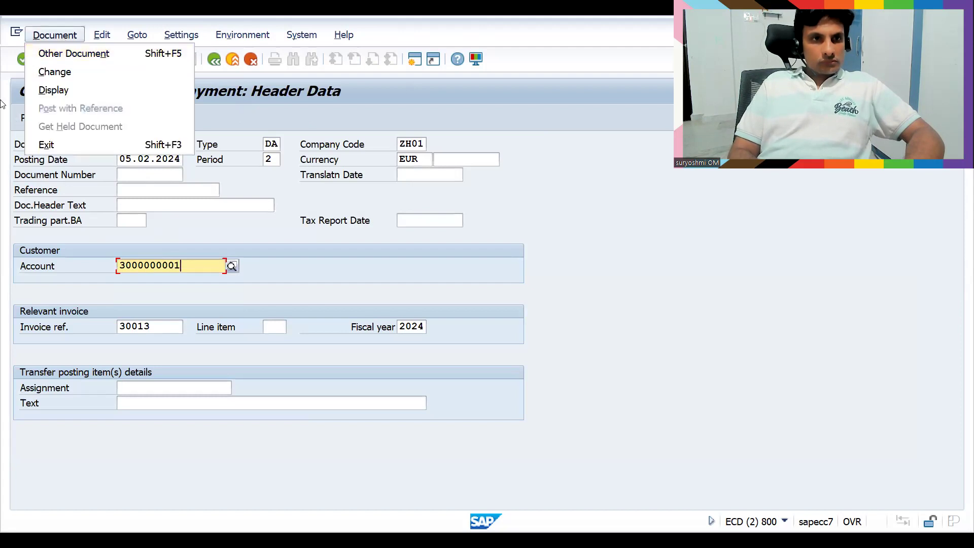
click(54, 224)
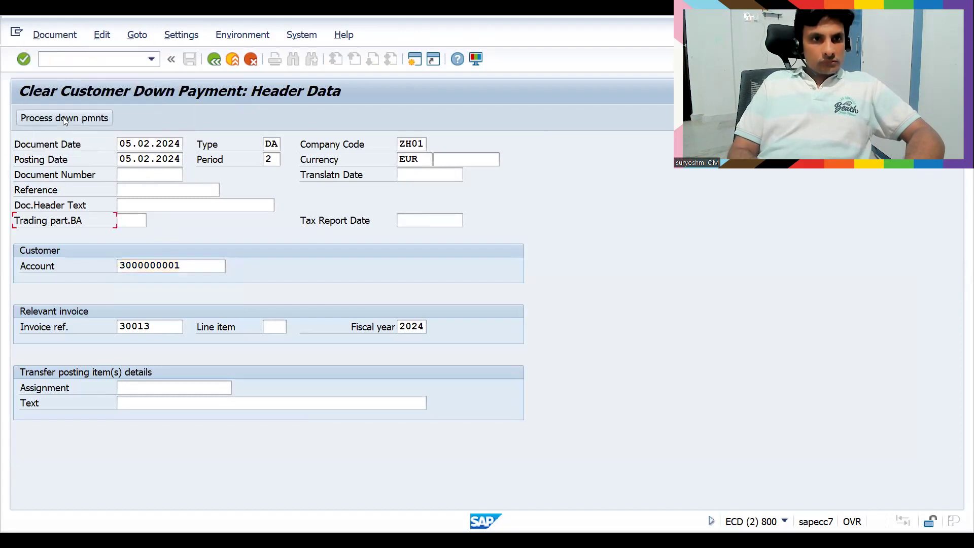
click(55, 35)
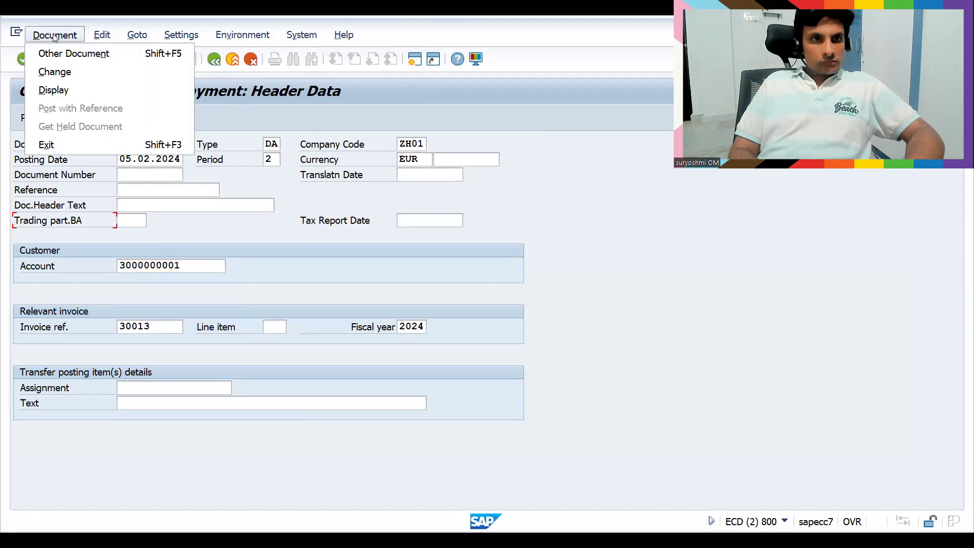
click(55, 73)
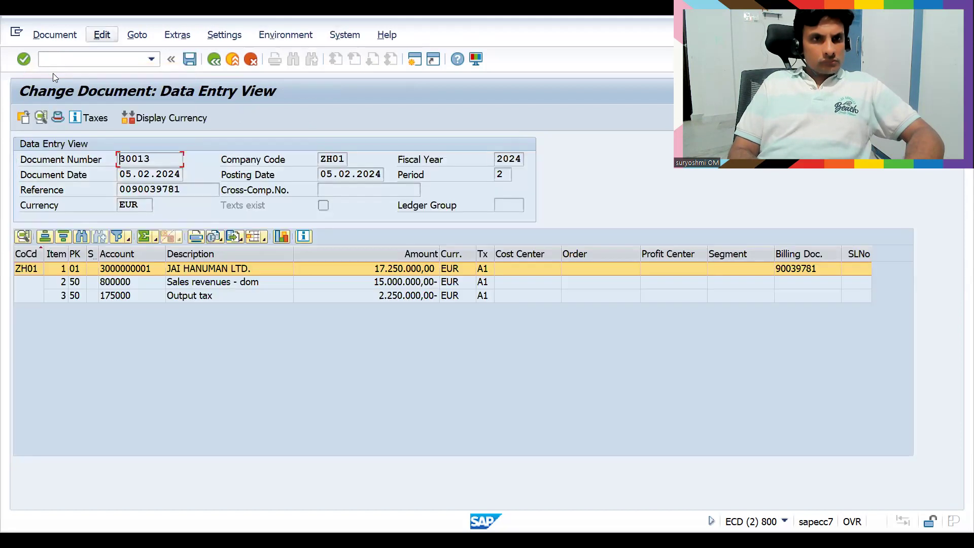
click(214, 60)
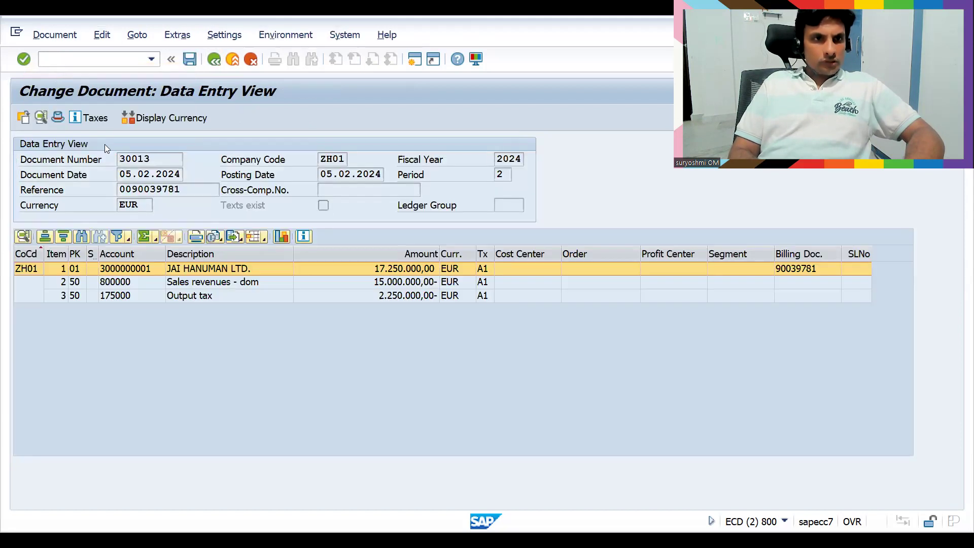
click(177, 146)
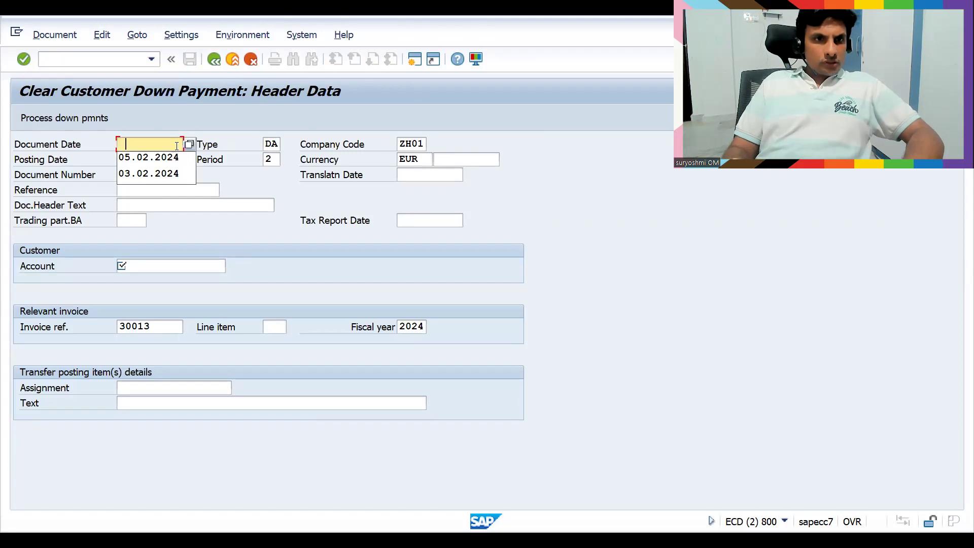
click(152, 155)
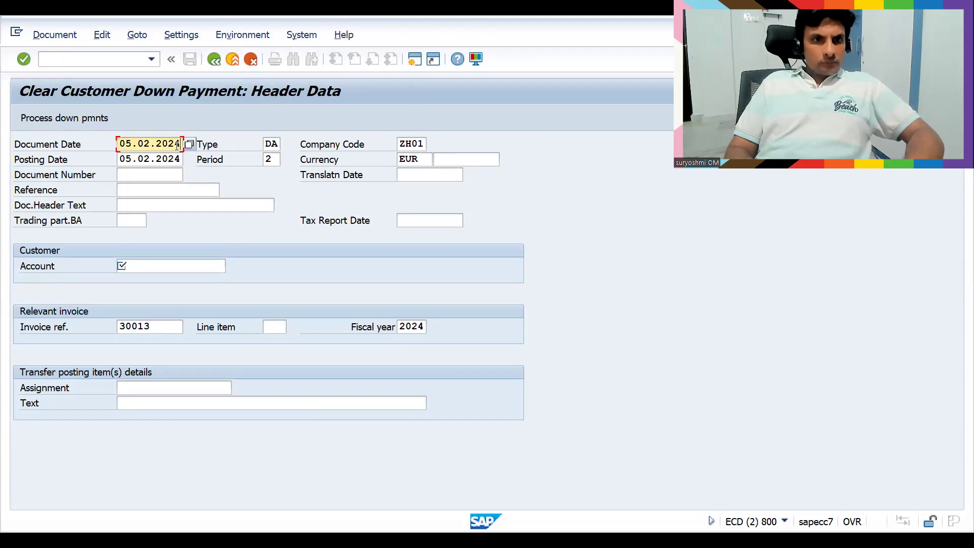
click(163, 267)
key(Down)
key(Return)
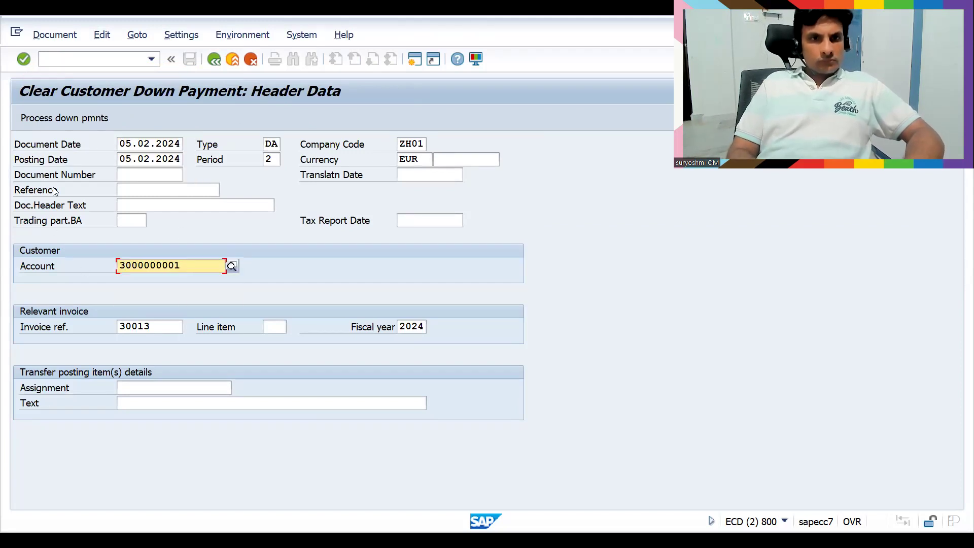
click(132, 193)
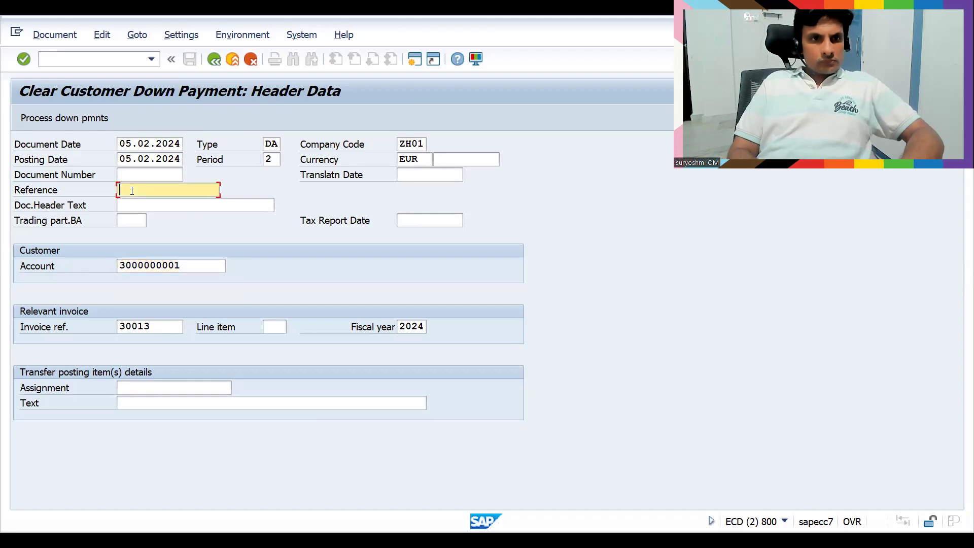
click(61, 118)
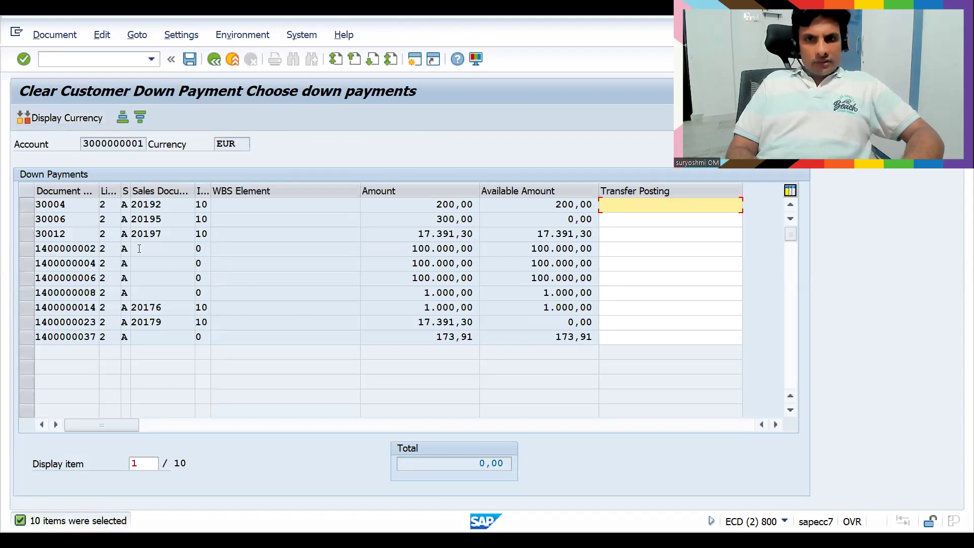
Select down payment 30012 of 17.391,30 and simulate the clearing posting
click(28, 236)
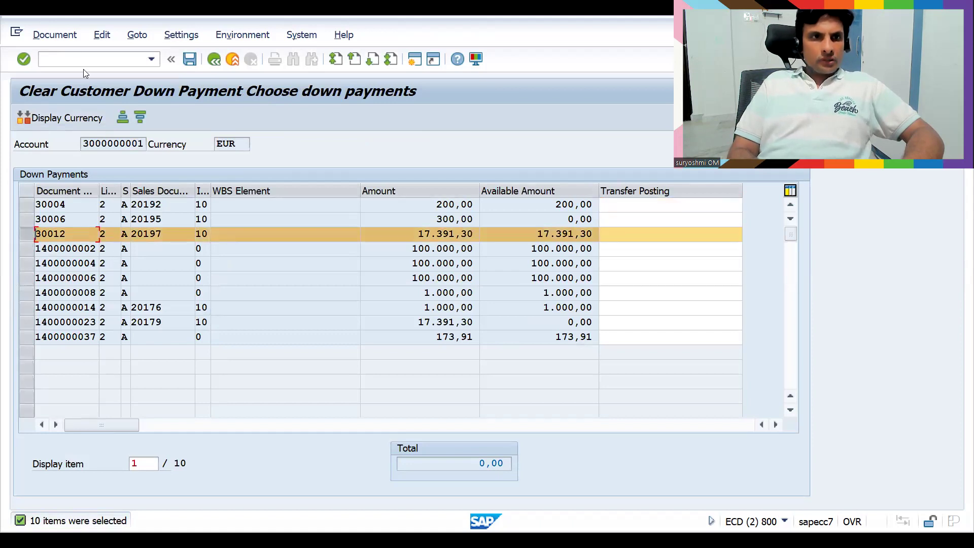
click(55, 34)
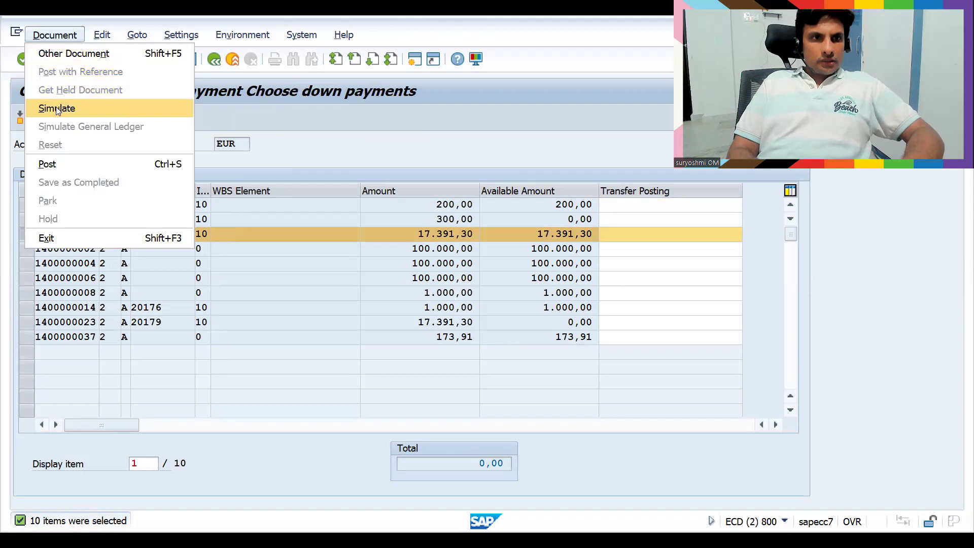
click(56, 106)
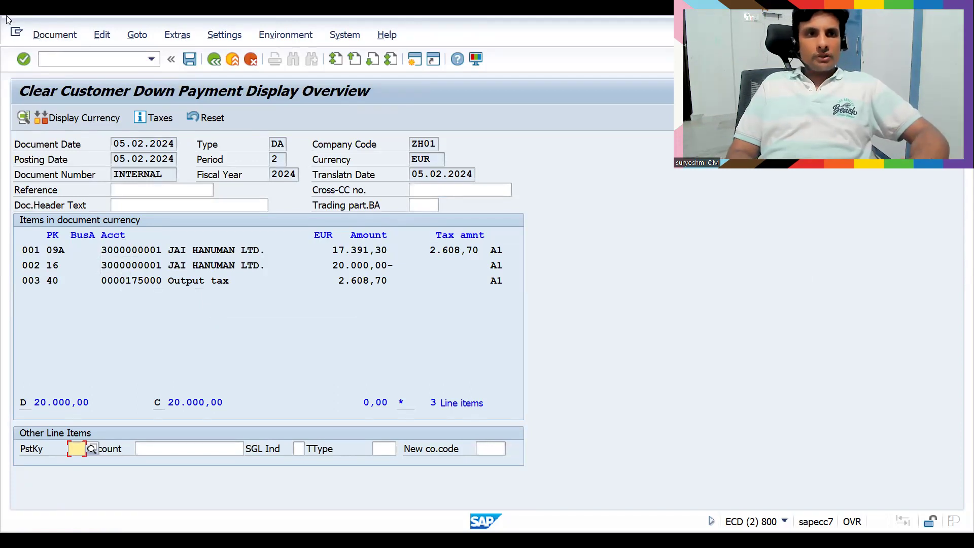
click(46, 35)
click(52, 161)
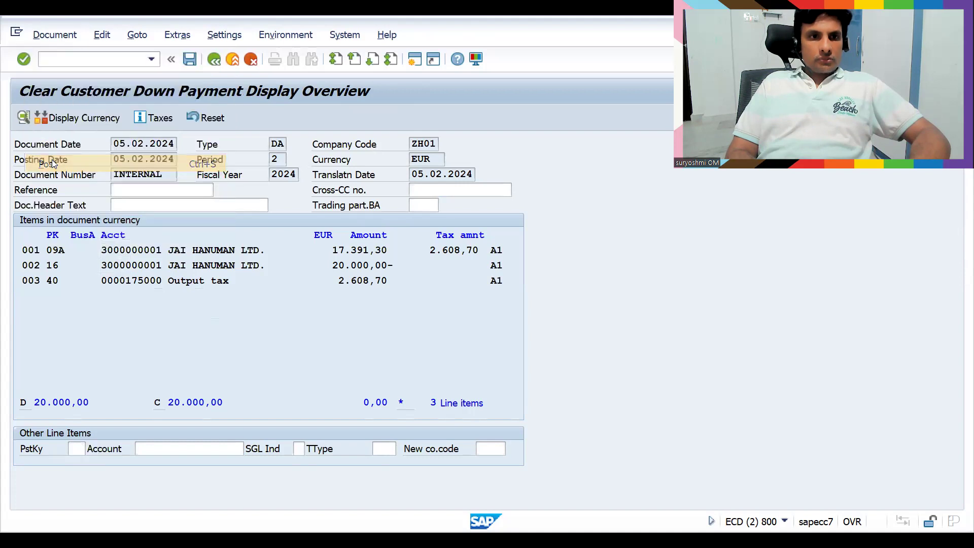
key(Return)
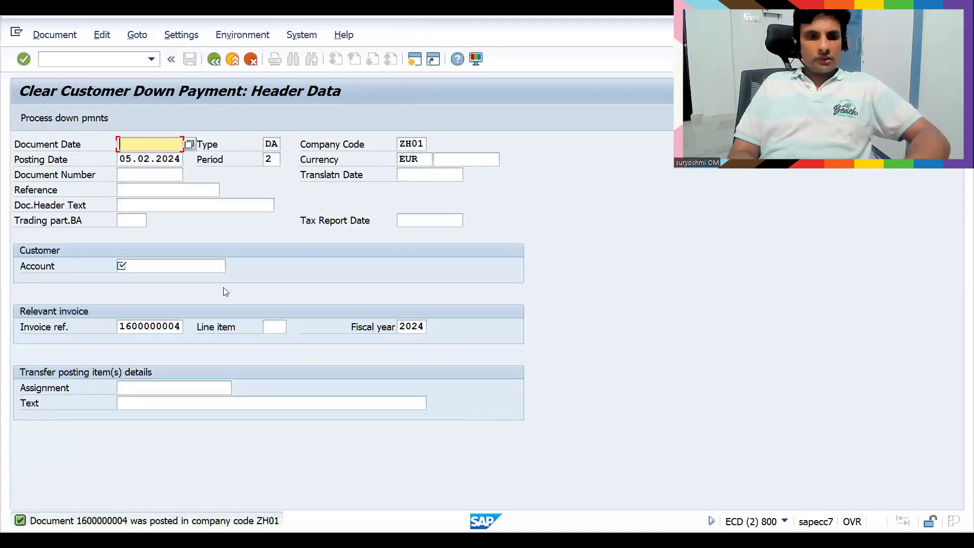
click(91, 60)
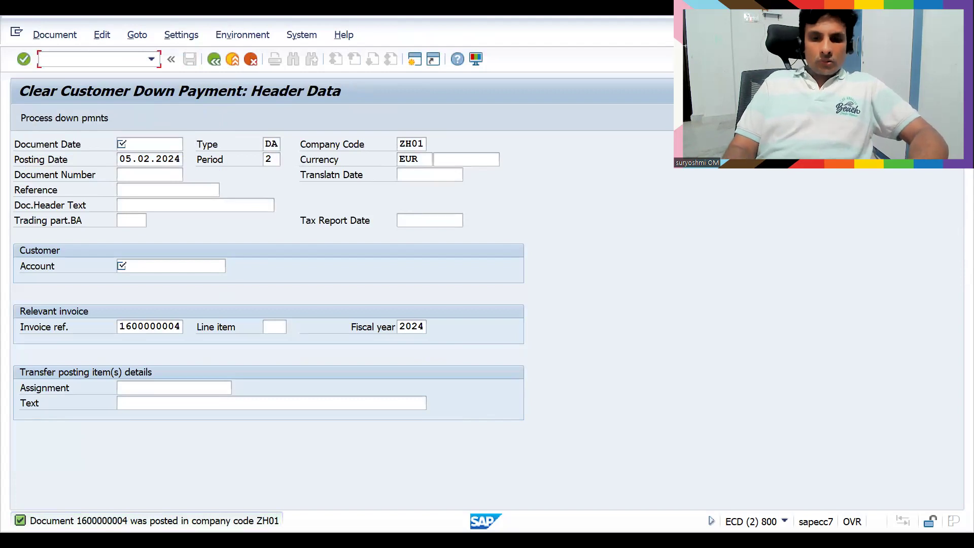
Open the FBL5N customer line items report after a mistyped fb5ln attempt
text(/nfb)
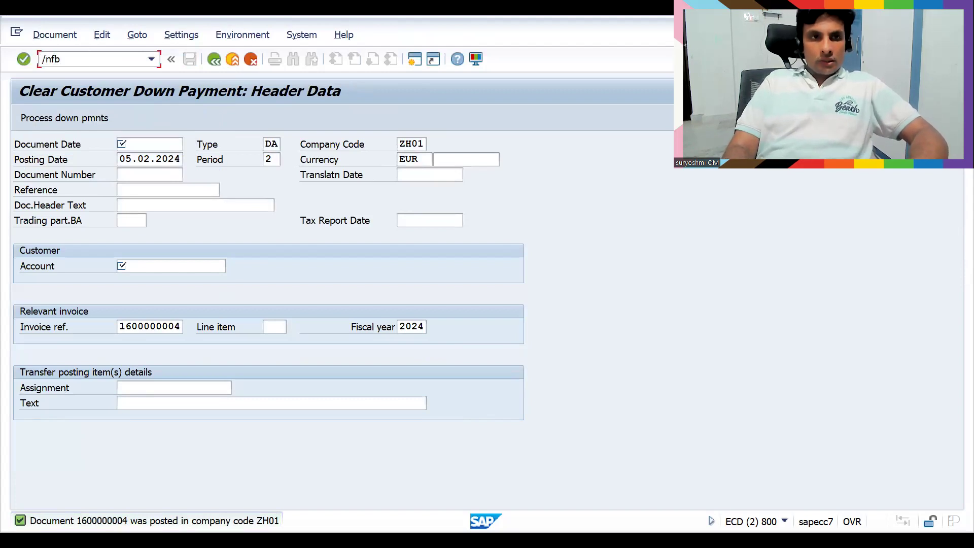
text(5)
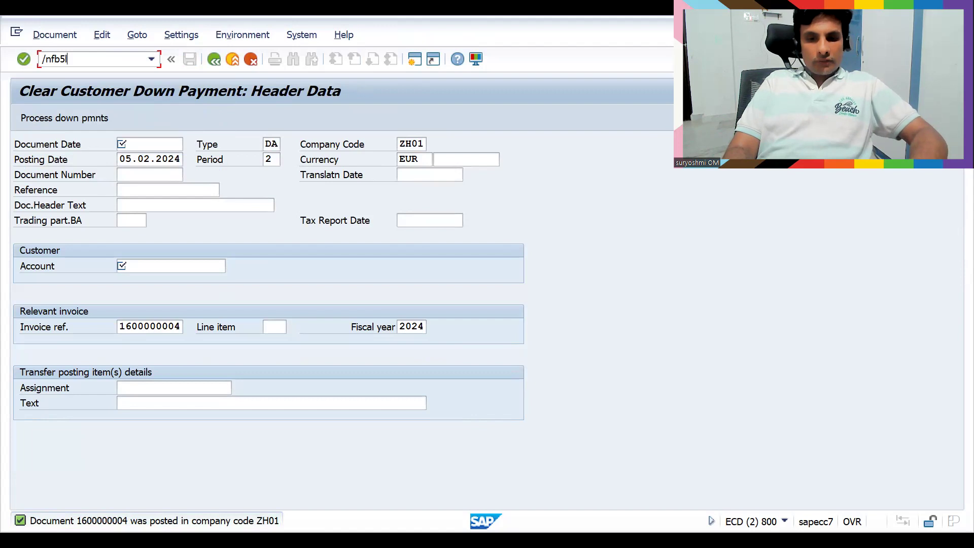
text(ln)
key(Return)
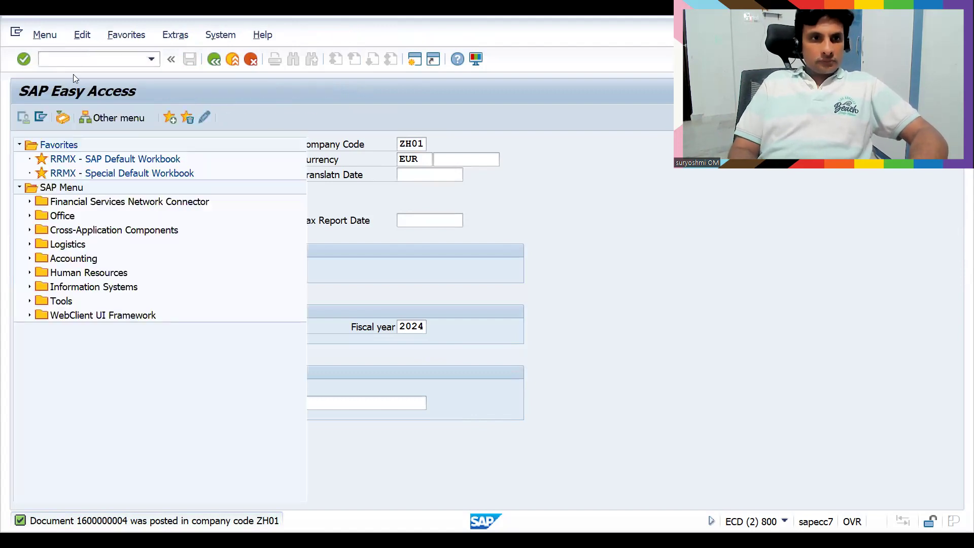
click(148, 60)
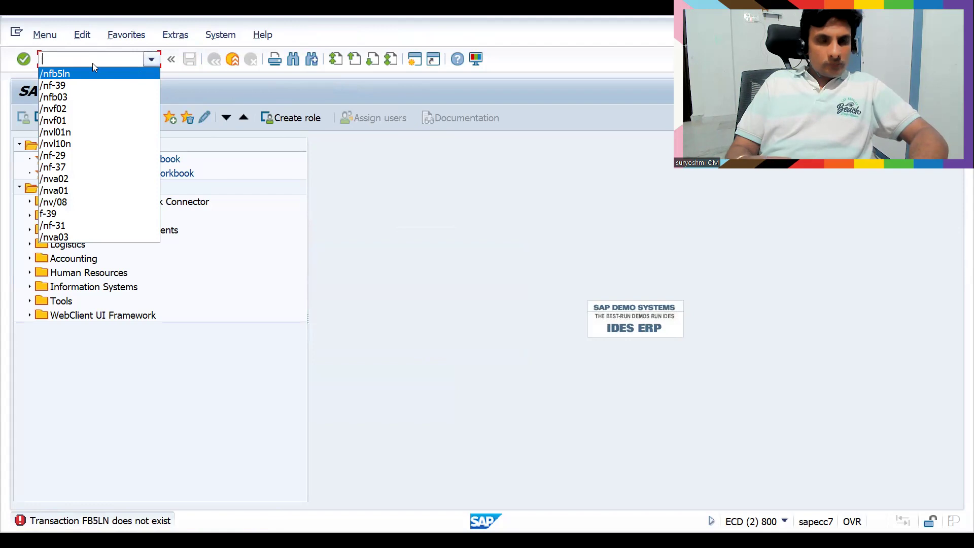
text(fb)
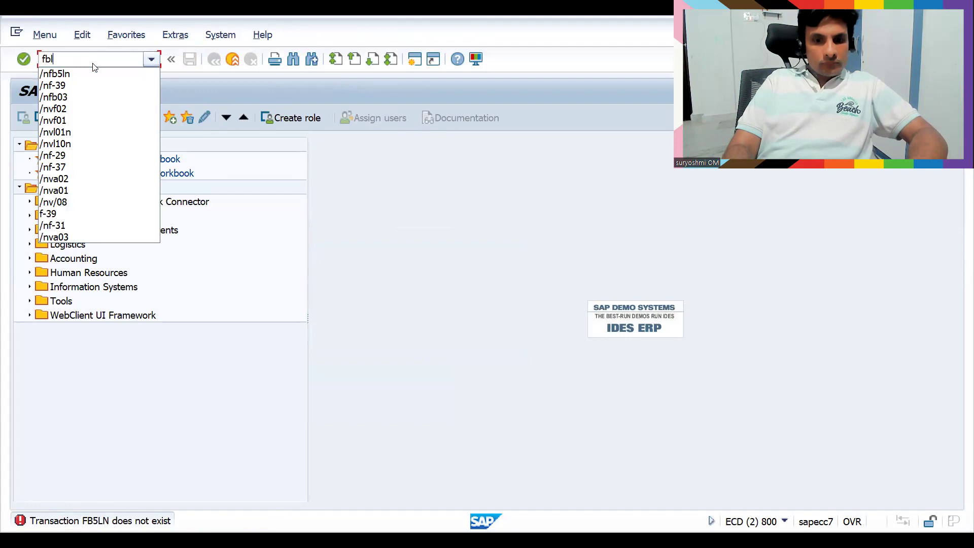
text(l)
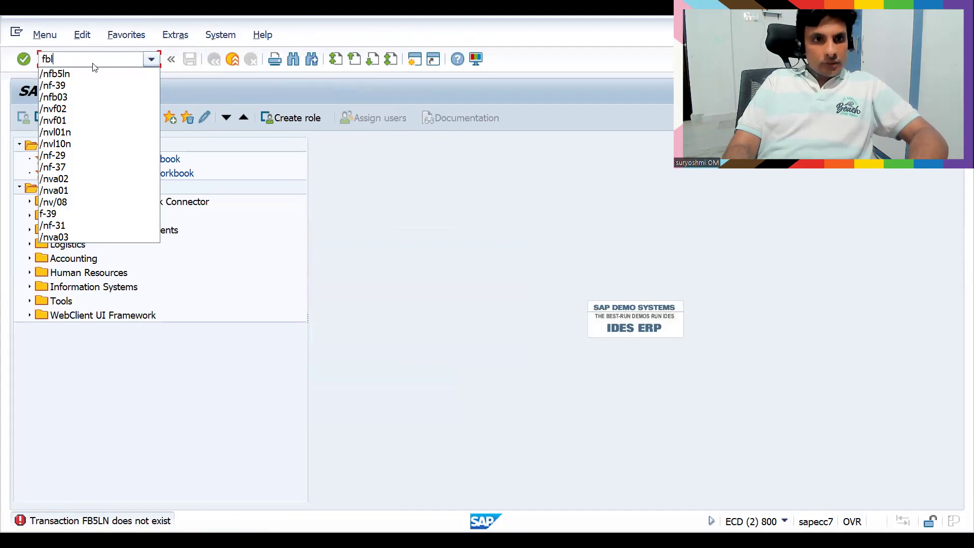
text(5n)
key(Return)
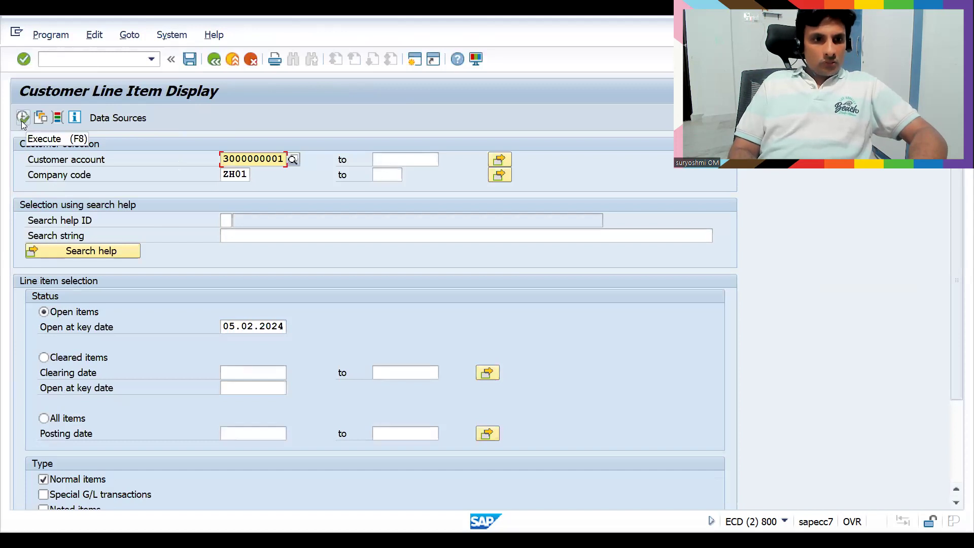
Select All items, exclude Normal items, and execute the report for special G/L items
click(44, 418)
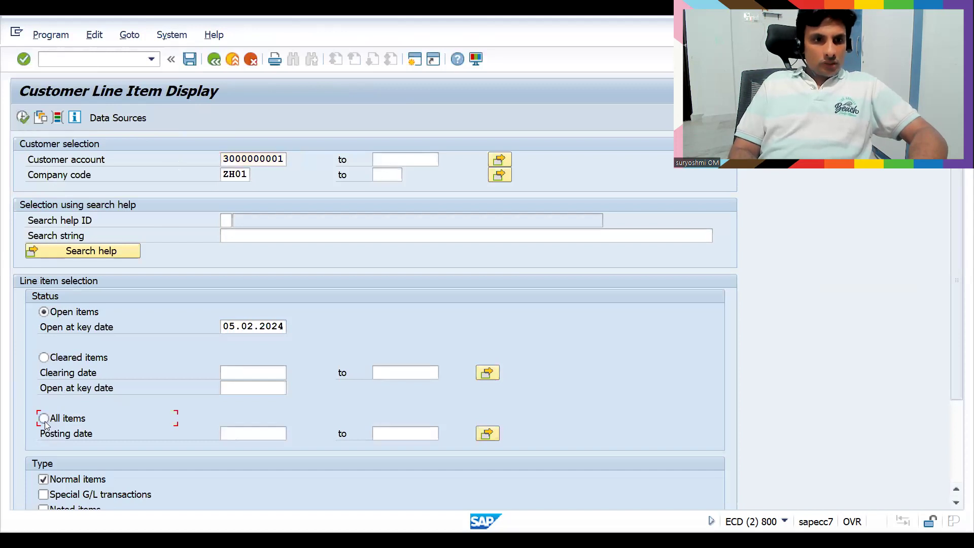
click(48, 481)
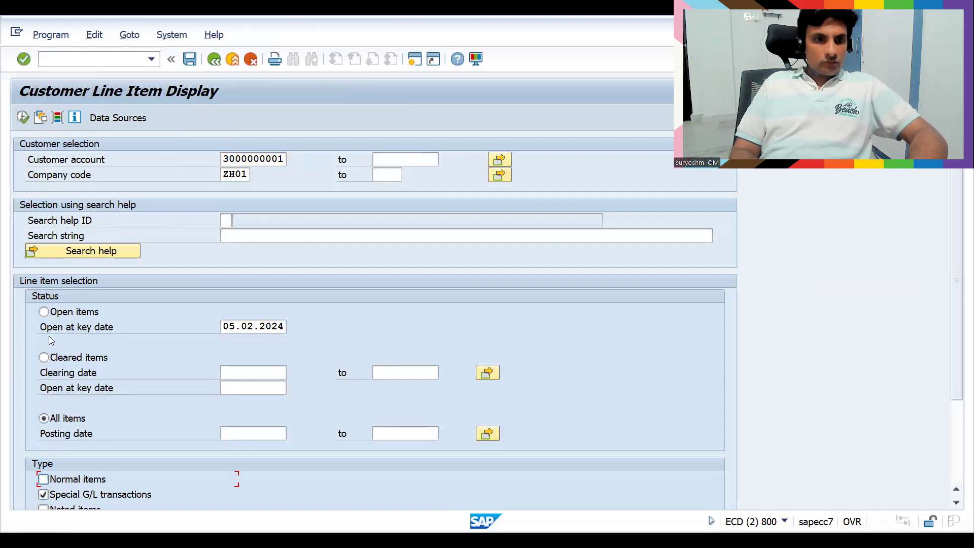
click(23, 117)
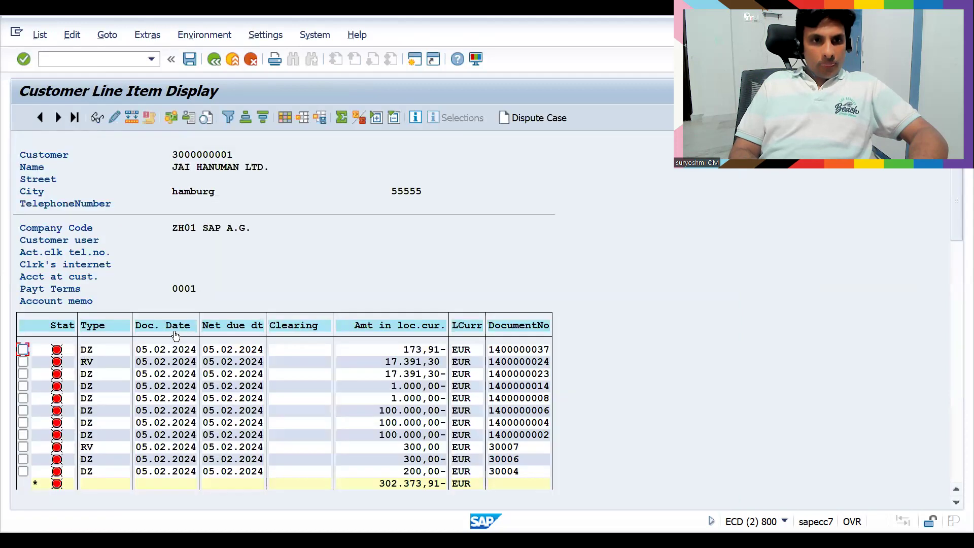
click(959, 478)
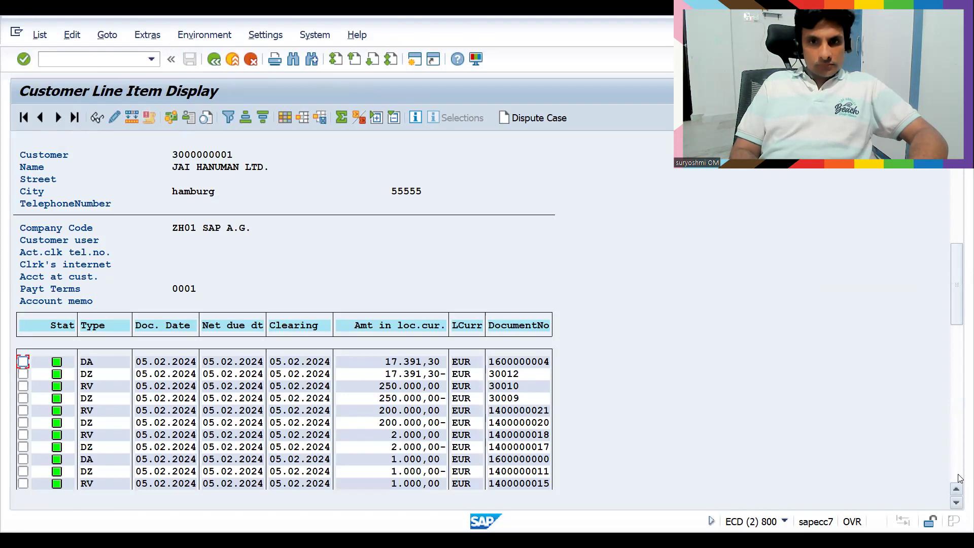
scroll(959, 478, down, 5)
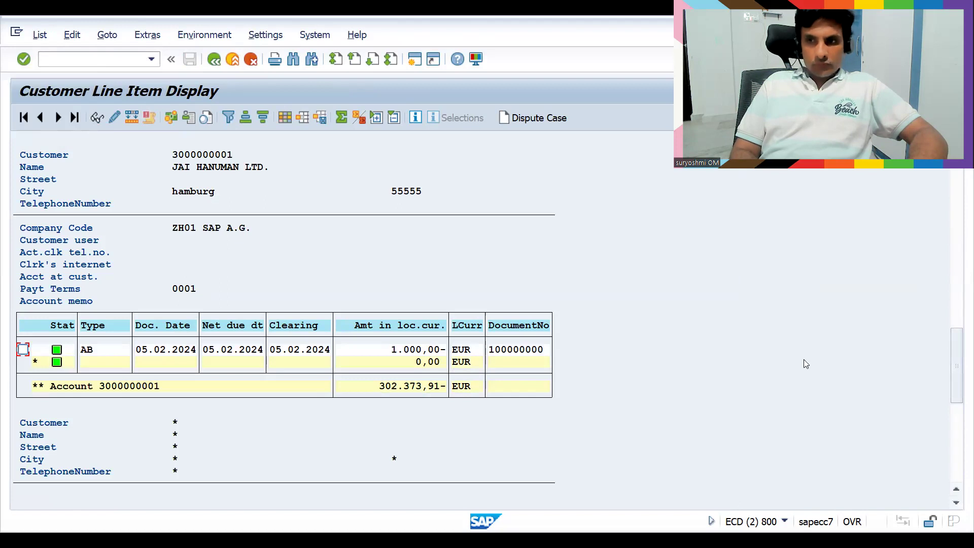
drag(955, 349, 954, 314)
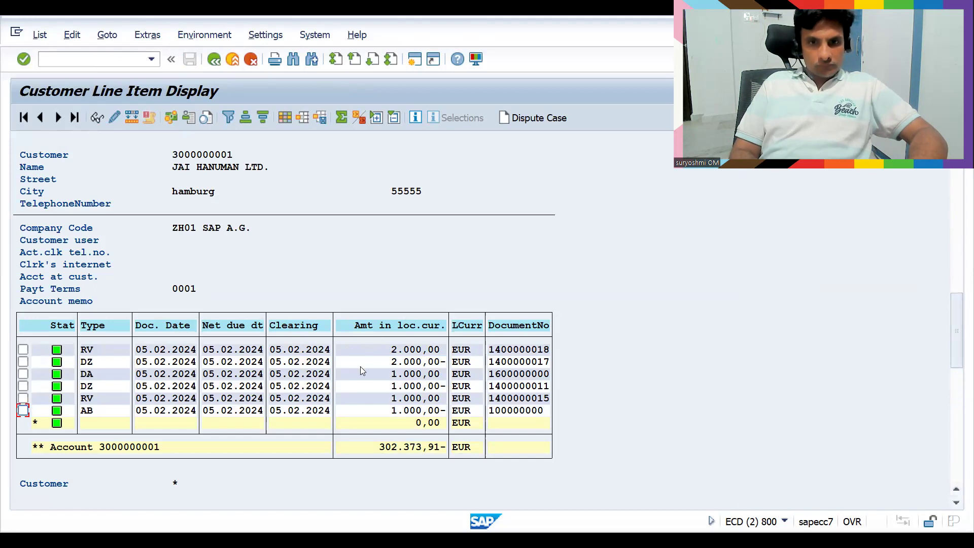
click(958, 258)
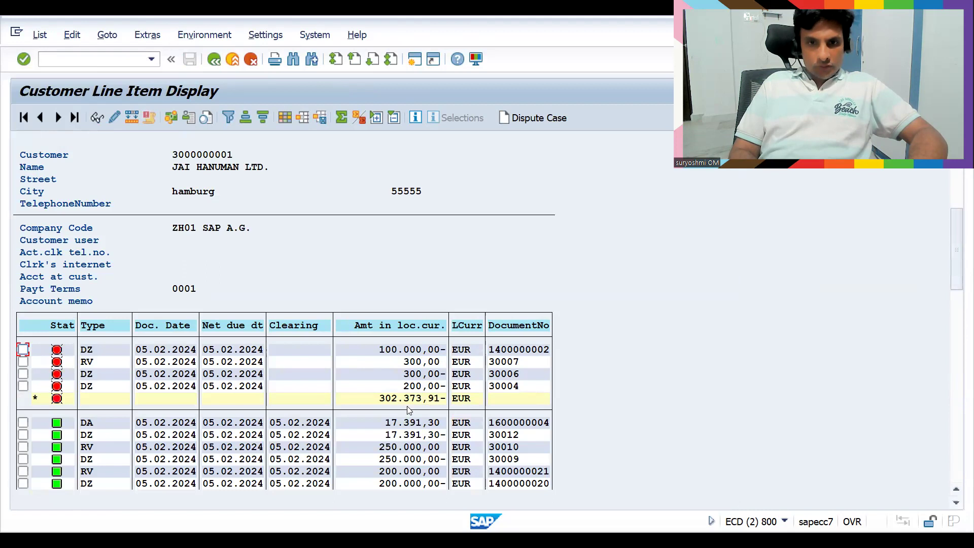
click(513, 427)
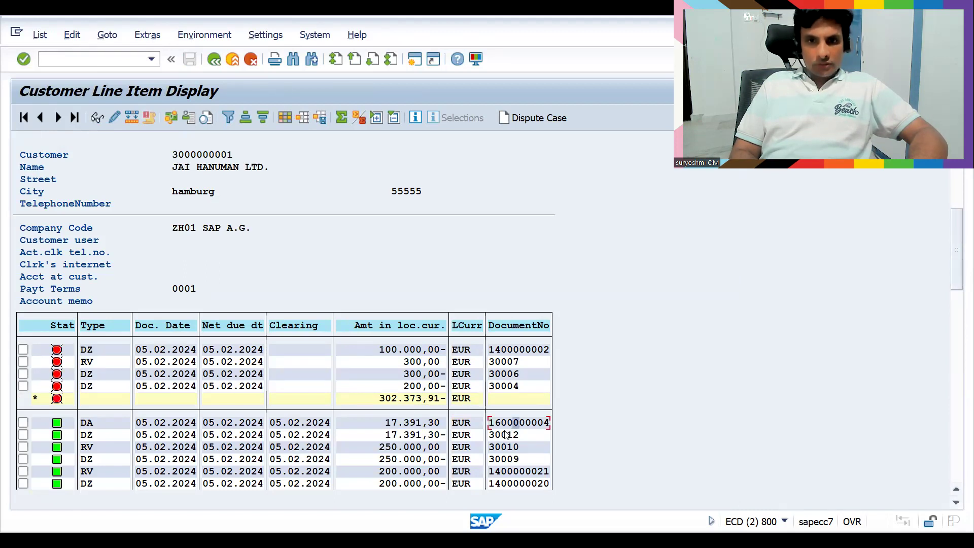
click(501, 436)
click(396, 429)
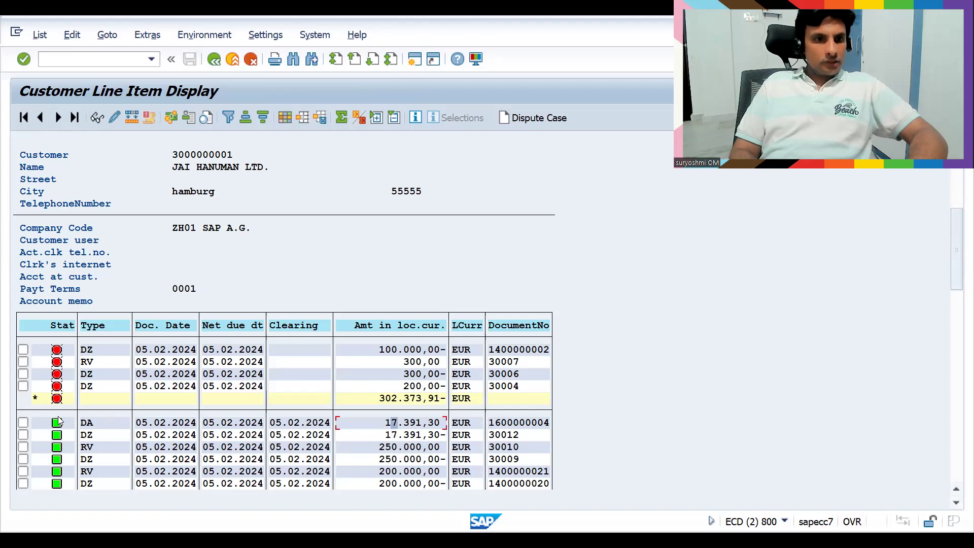
click(88, 435)
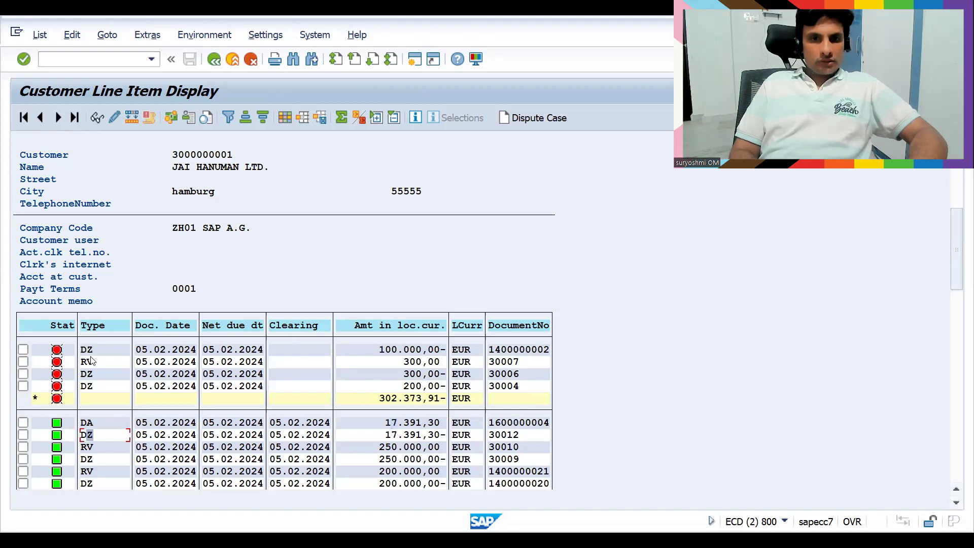
click(112, 62)
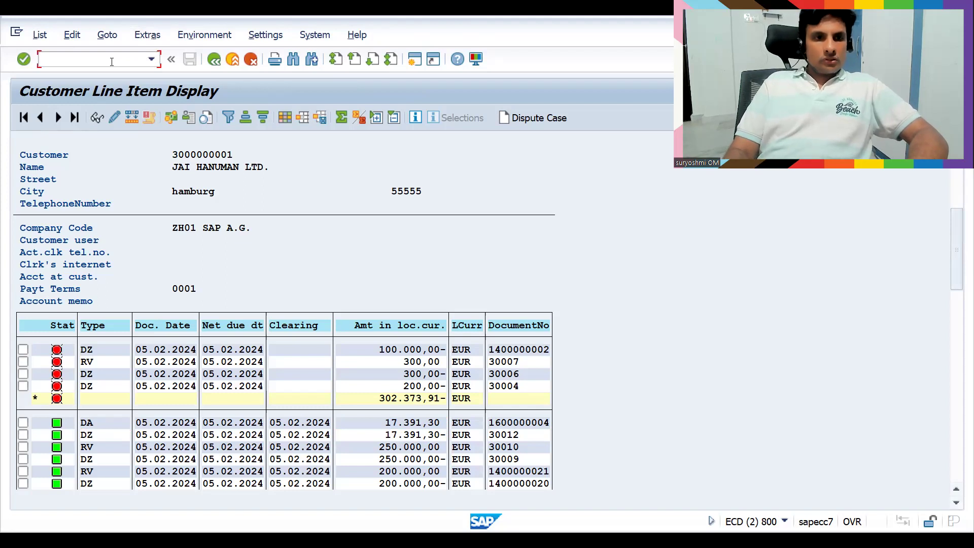
text(/n)
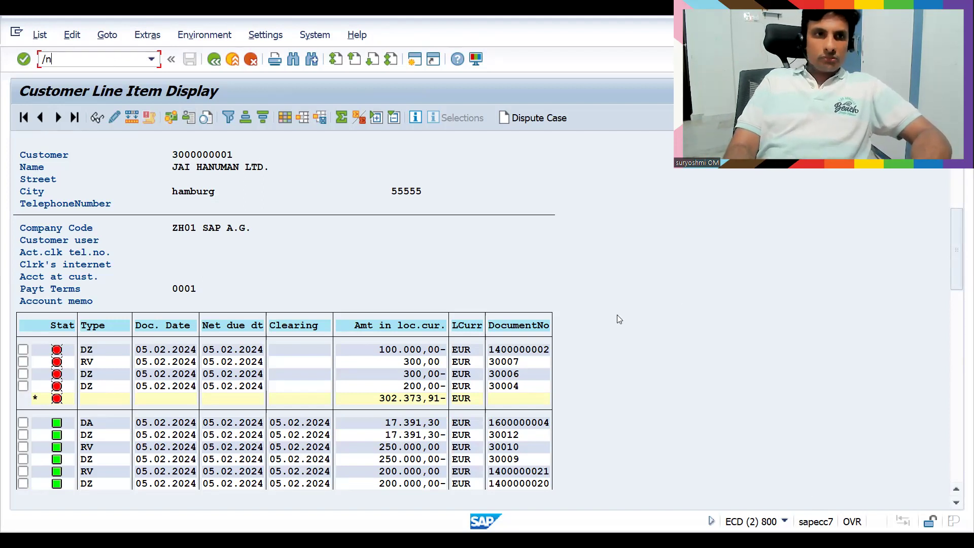
text(fb03)
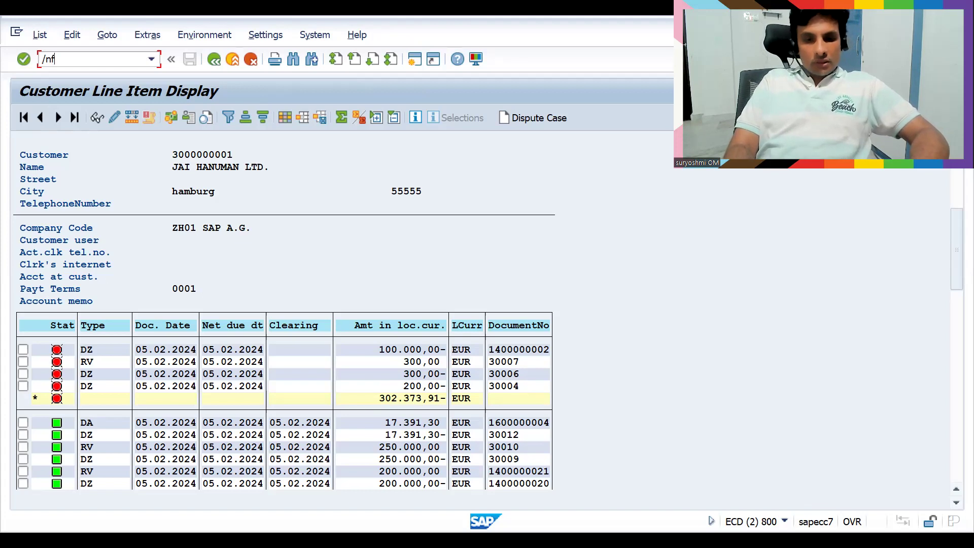
key(Return)
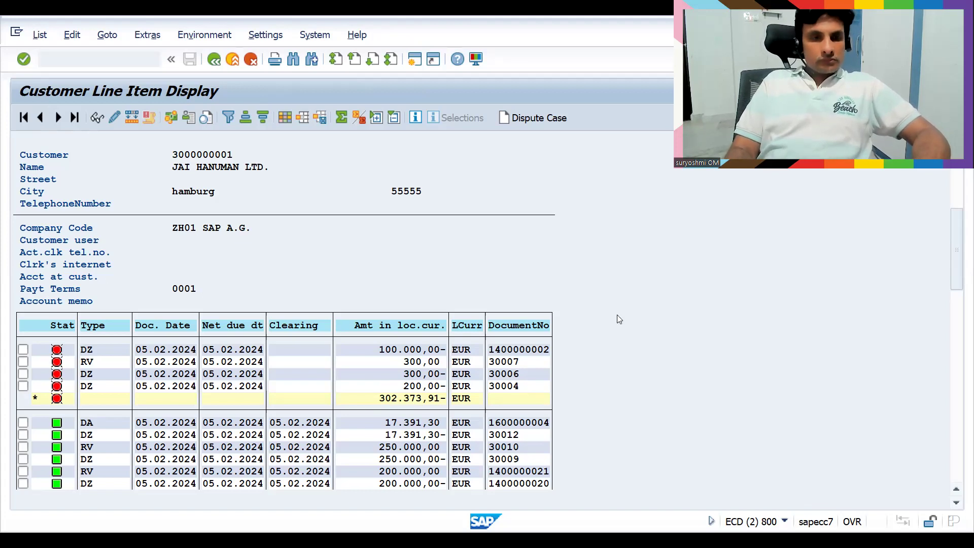
key(Return)
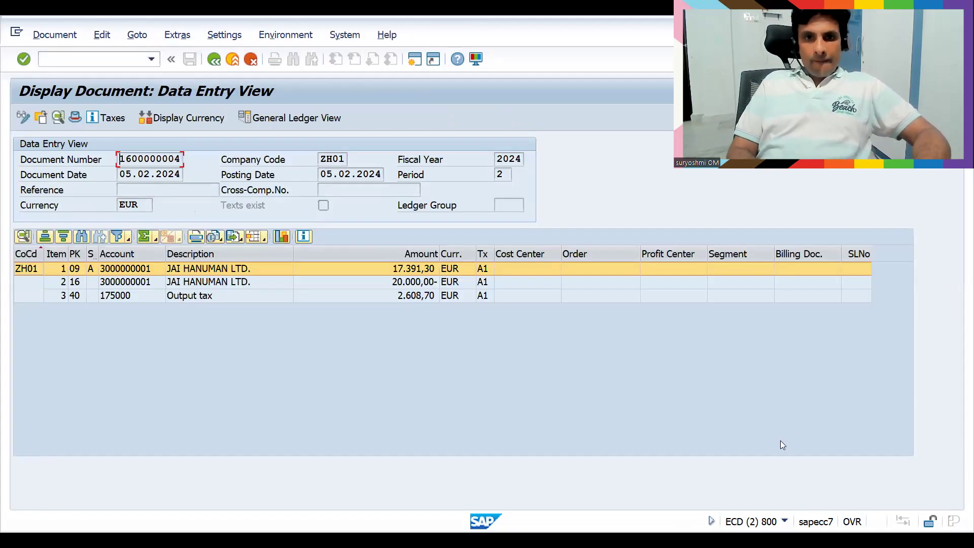
click(393, 285)
click(395, 296)
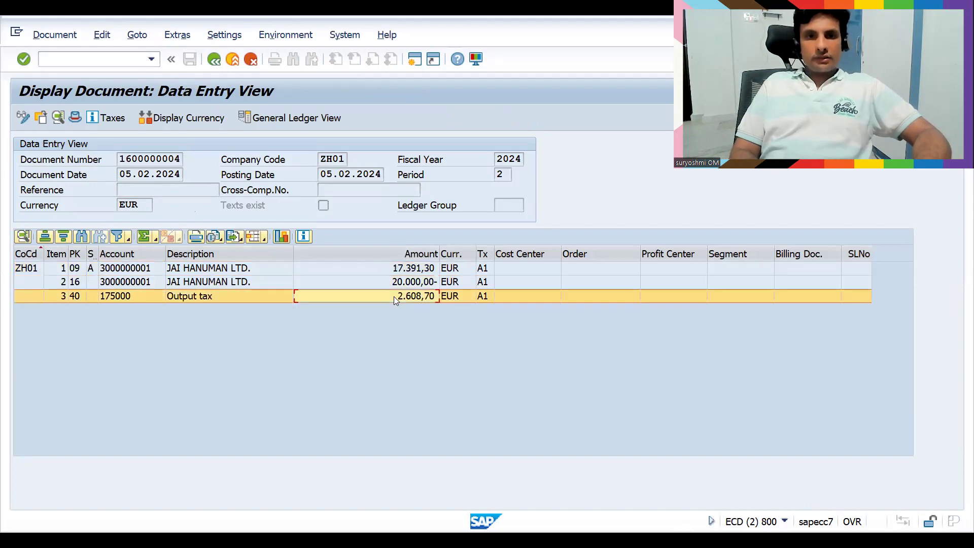
click(215, 59)
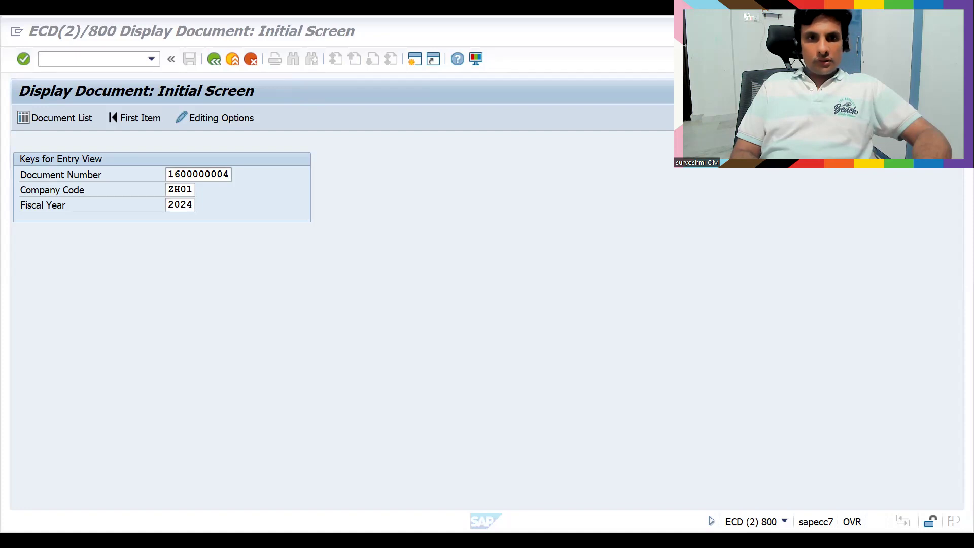
Open a private browser window, load Google and search for 'udemy'
key(alt+Tab)
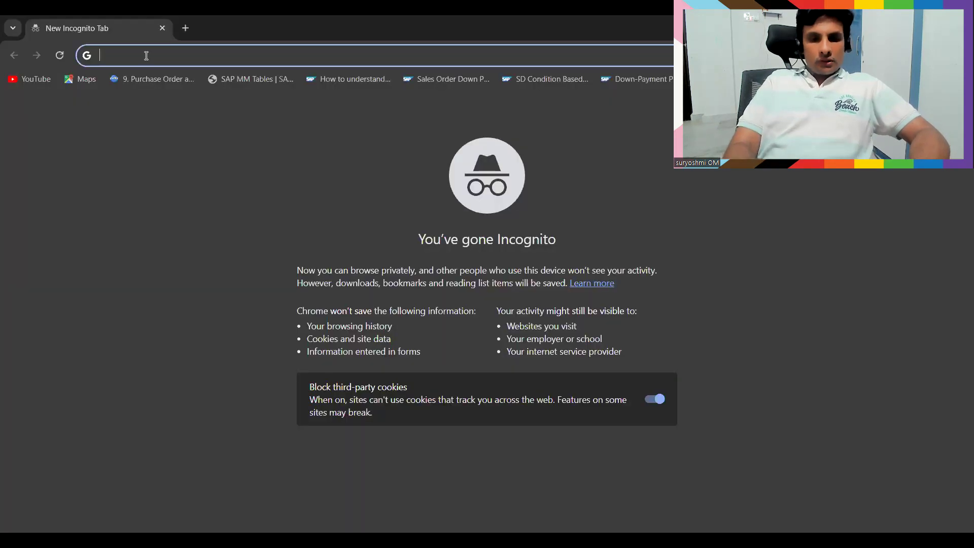
text(go)
key(Return)
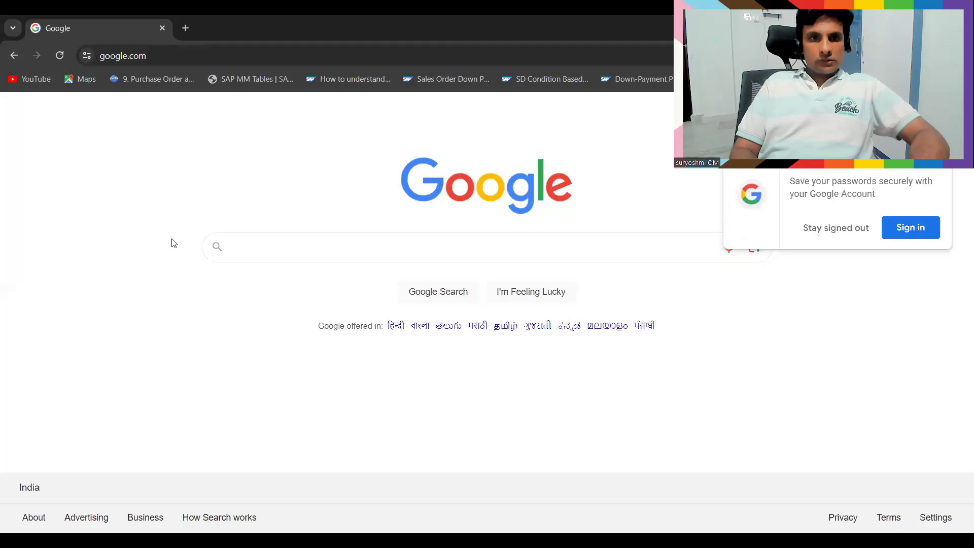
text(ude)
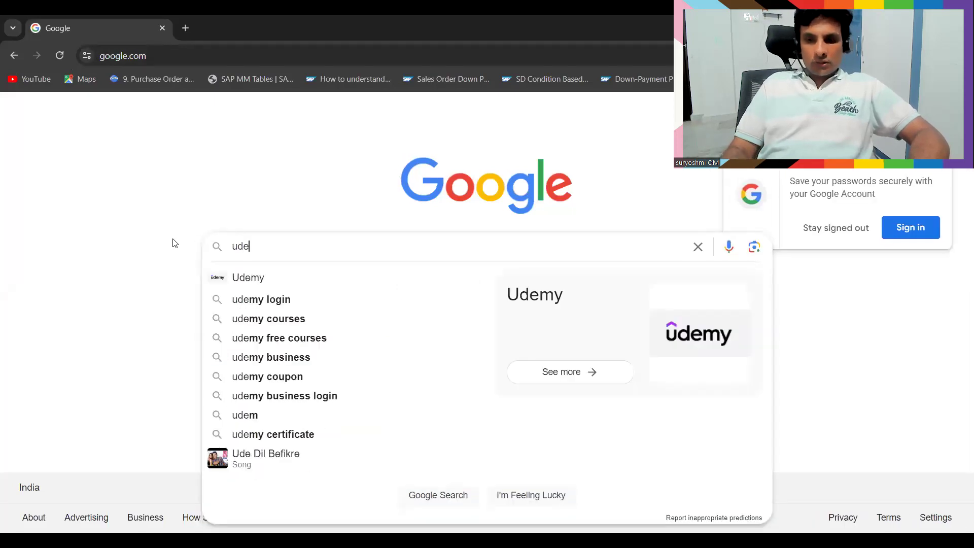
text(my)
key(Return)
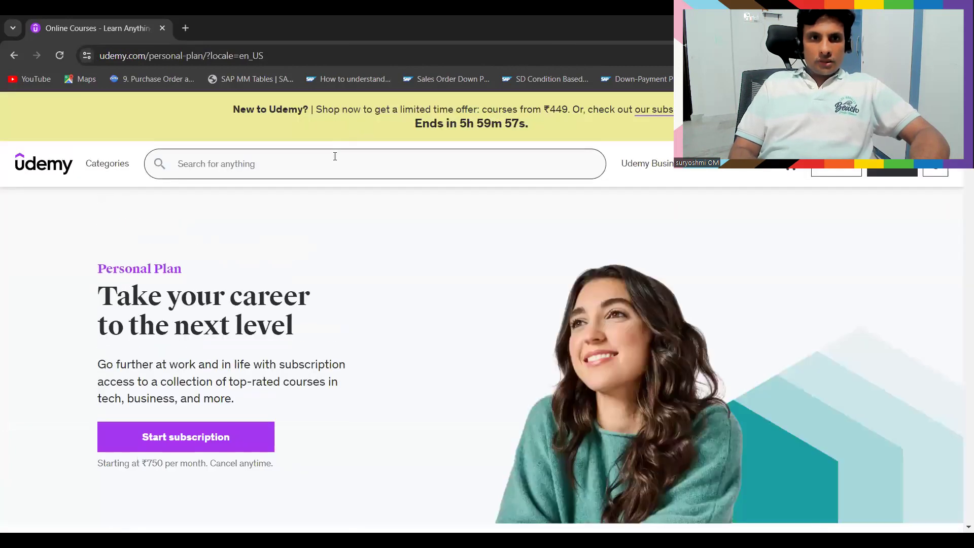
Search Udemy for the instructor's name and scroll through his 23 SAP course results
text(jagadees)
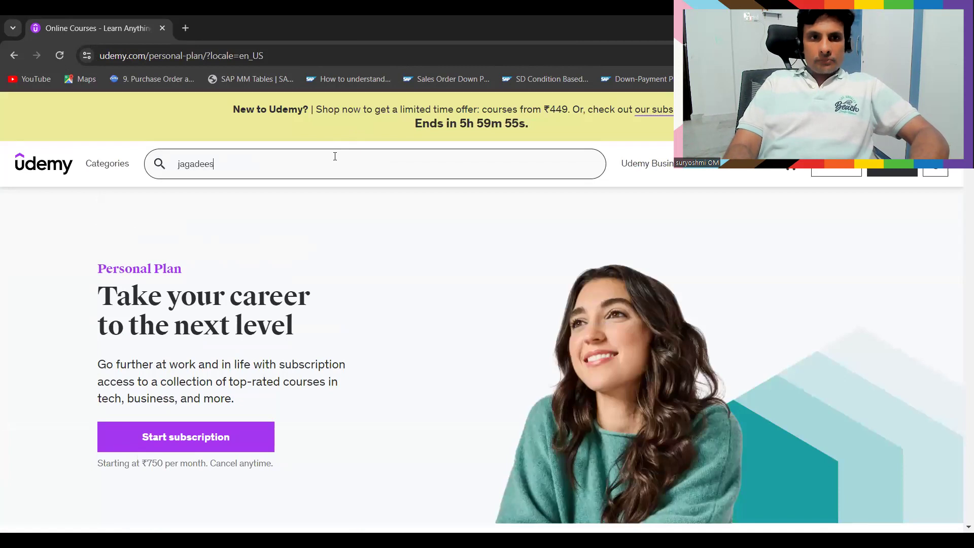
text(h koomar)
key(Return)
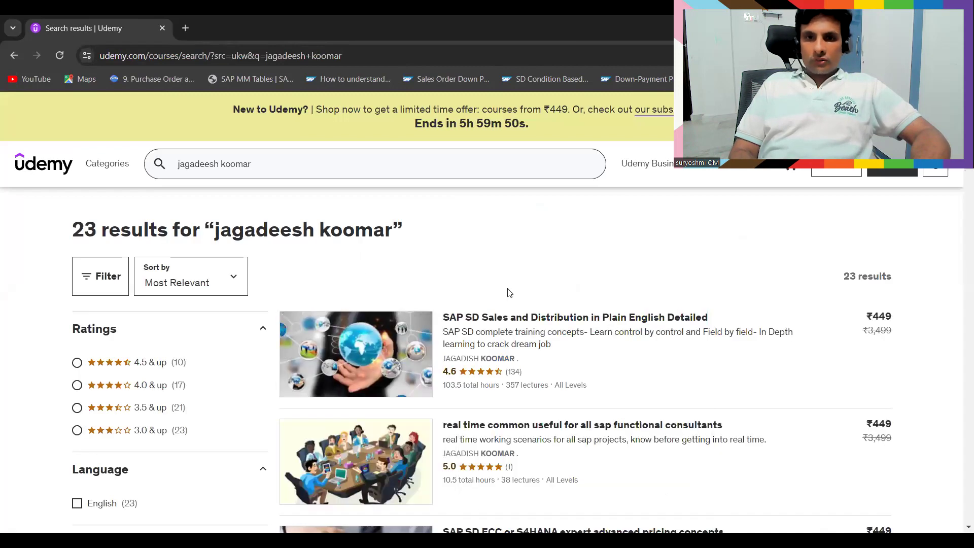
mouse_move(395, 330)
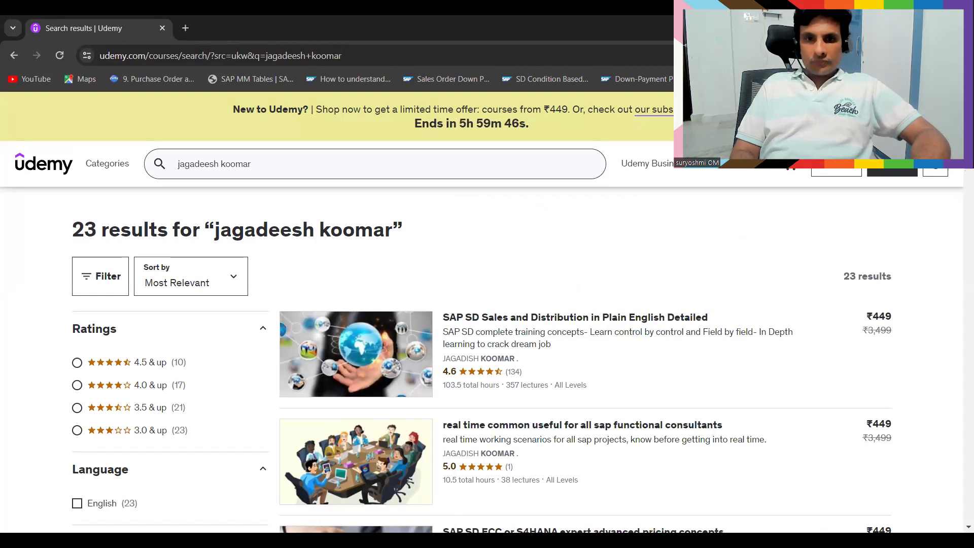
scroll(633, 309, down, 3)
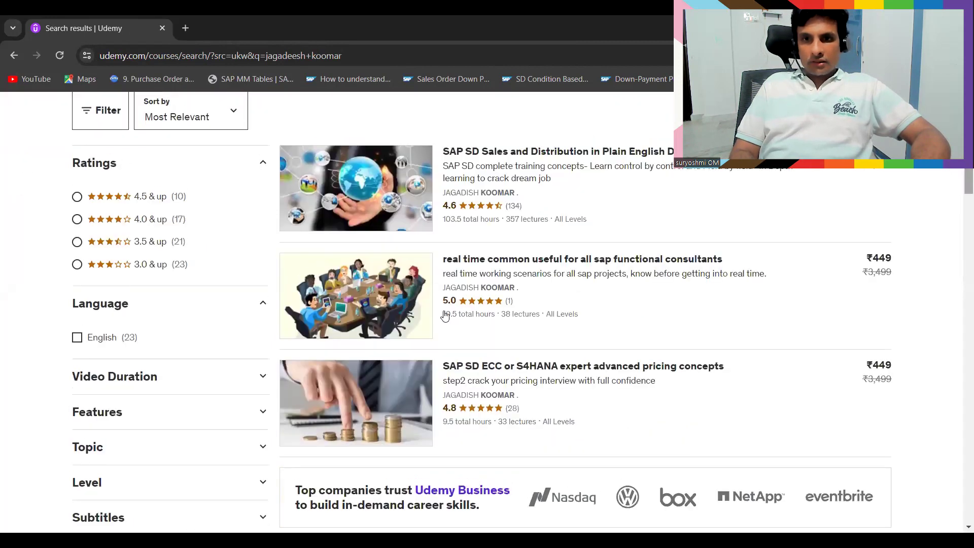
mouse_move(523, 280)
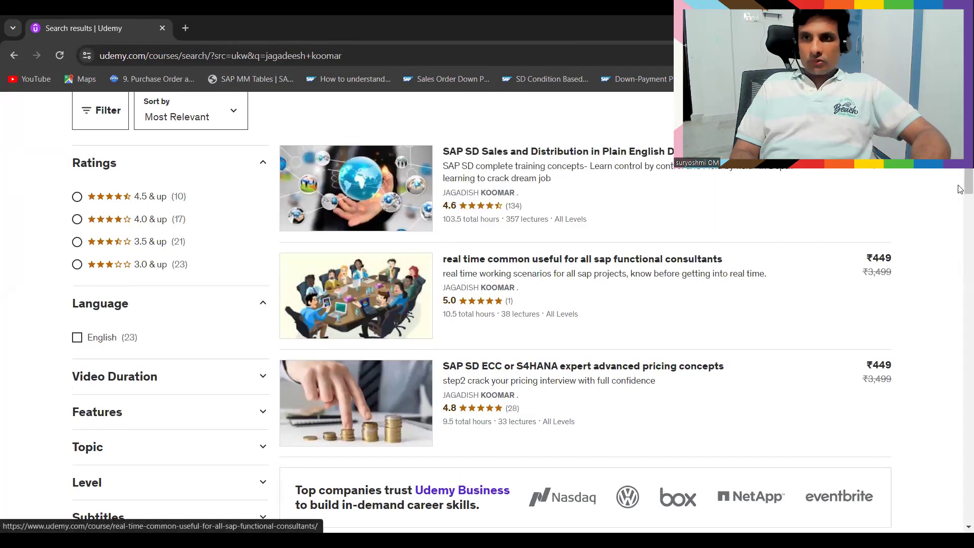
scroll(961, 183, down, 2)
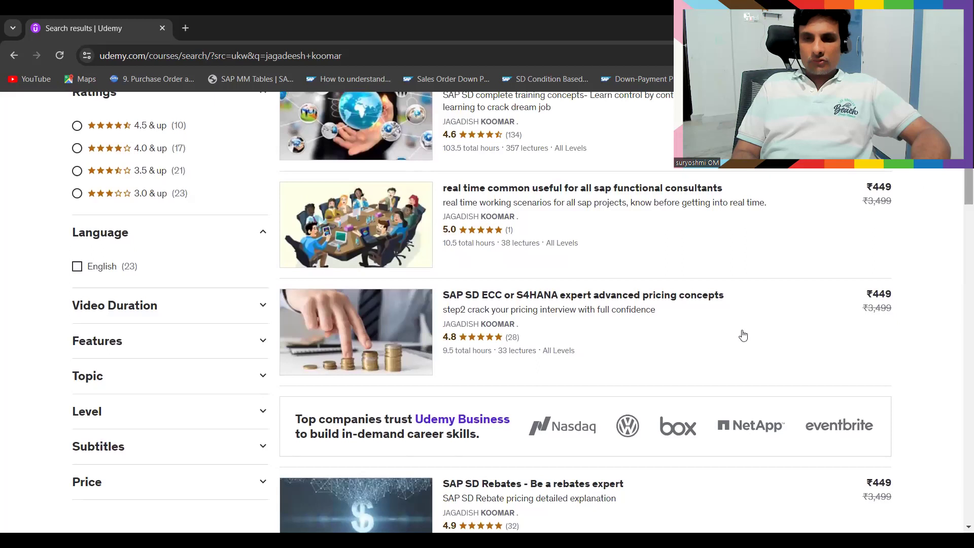
drag(961, 201, 943, 209)
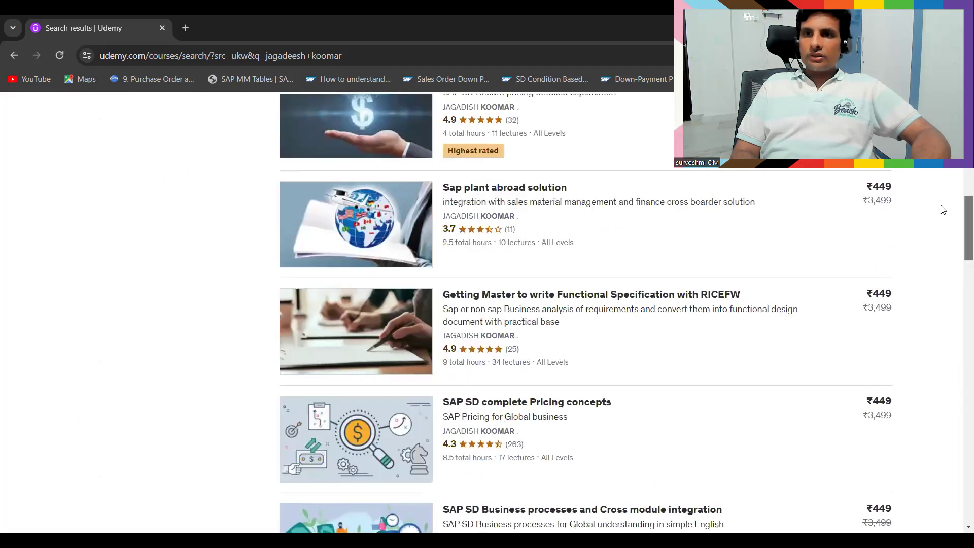
scroll(943, 209, up, 8)
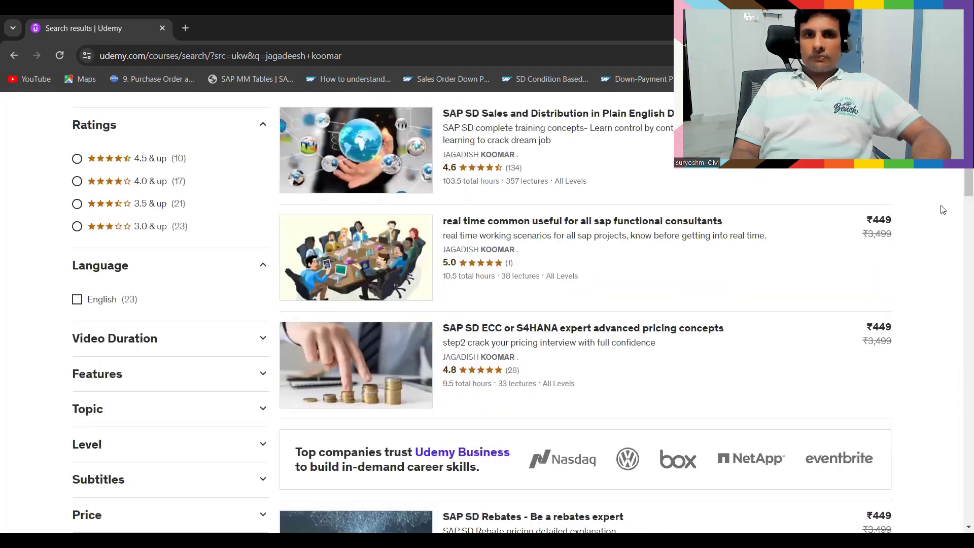